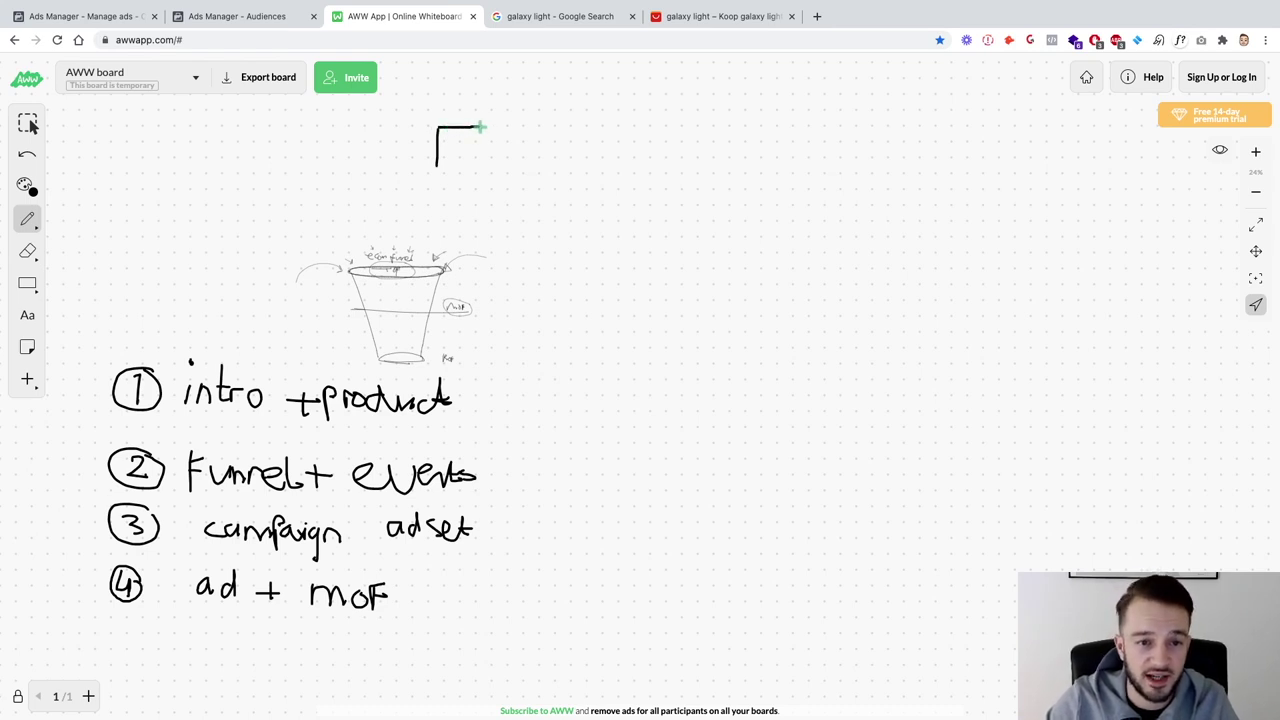
Draw a row of five boxes above the funnel sketch with the pencil
{"action": "mouse_move", "coordinate": [438, 126]}
{"action": "left_mouse_down"}
{"action": "mouse_move", "coordinate": [457, 187]}
{"action": "mouse_move", "coordinate": [500, 187]}
{"action": "mouse_move", "coordinate": [500, 130]}
{"action": "mouse_move", "coordinate": [552, 188]}
{"action": "left_mouse_up"}
{"action": "mouse_move", "coordinate": [550, 124]}
{"action": "left_mouse_down"}
{"action": "mouse_move", "coordinate": [625, 124]}
{"action": "mouse_move", "coordinate": [633, 158]}
{"action": "mouse_move", "coordinate": [559, 189]}
{"action": "left_mouse_up"}
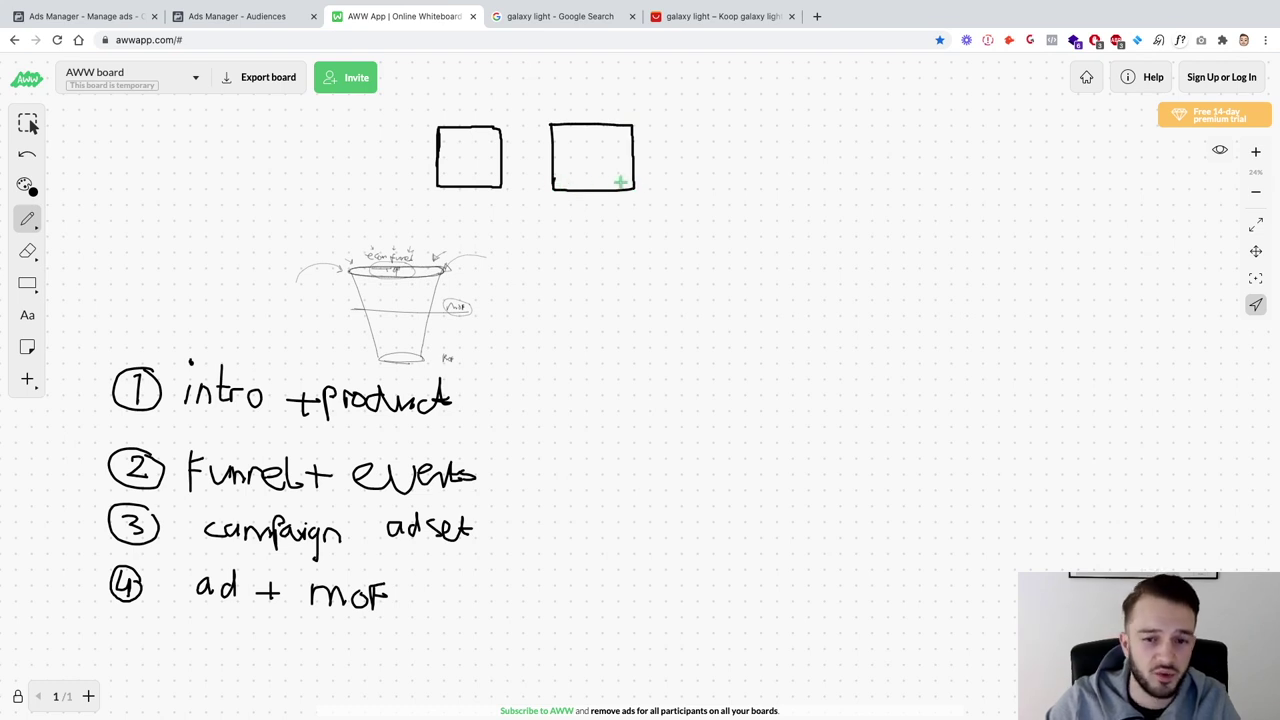
{"action": "mouse_move", "coordinate": [667, 133]}
{"action": "left_mouse_down"}
{"action": "mouse_move", "coordinate": [668, 190]}
{"action": "mouse_move", "coordinate": [668, 127]}
{"action": "mouse_move", "coordinate": [755, 126]}
{"action": "mouse_move", "coordinate": [754, 189]}
{"action": "mouse_move", "coordinate": [682, 190]}
{"action": "left_mouse_up"}
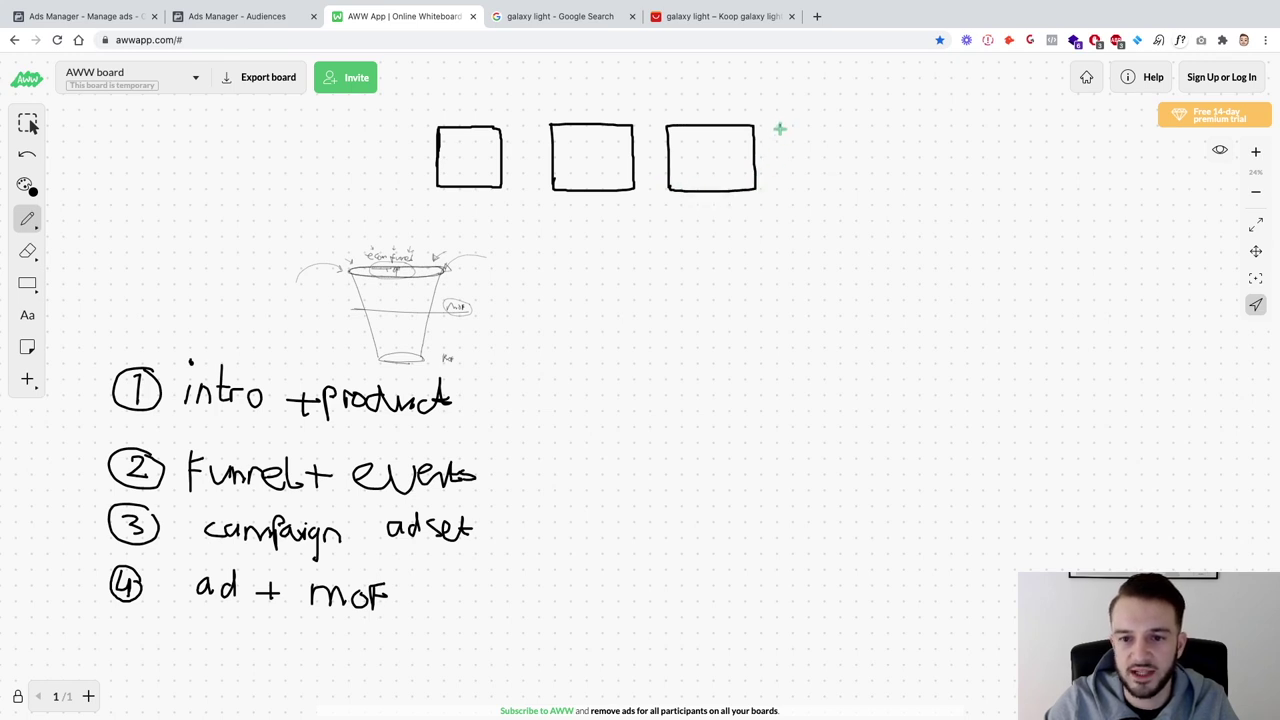
{"action": "mouse_move", "coordinate": [780, 128]}
{"action": "left_mouse_down"}
{"action": "mouse_move", "coordinate": [779, 190]}
{"action": "mouse_move", "coordinate": [780, 126]}
{"action": "mouse_move", "coordinate": [857, 127]}
{"action": "mouse_move", "coordinate": [859, 177]}
{"action": "mouse_move", "coordinate": [779, 189]}
{"action": "left_mouse_up"}
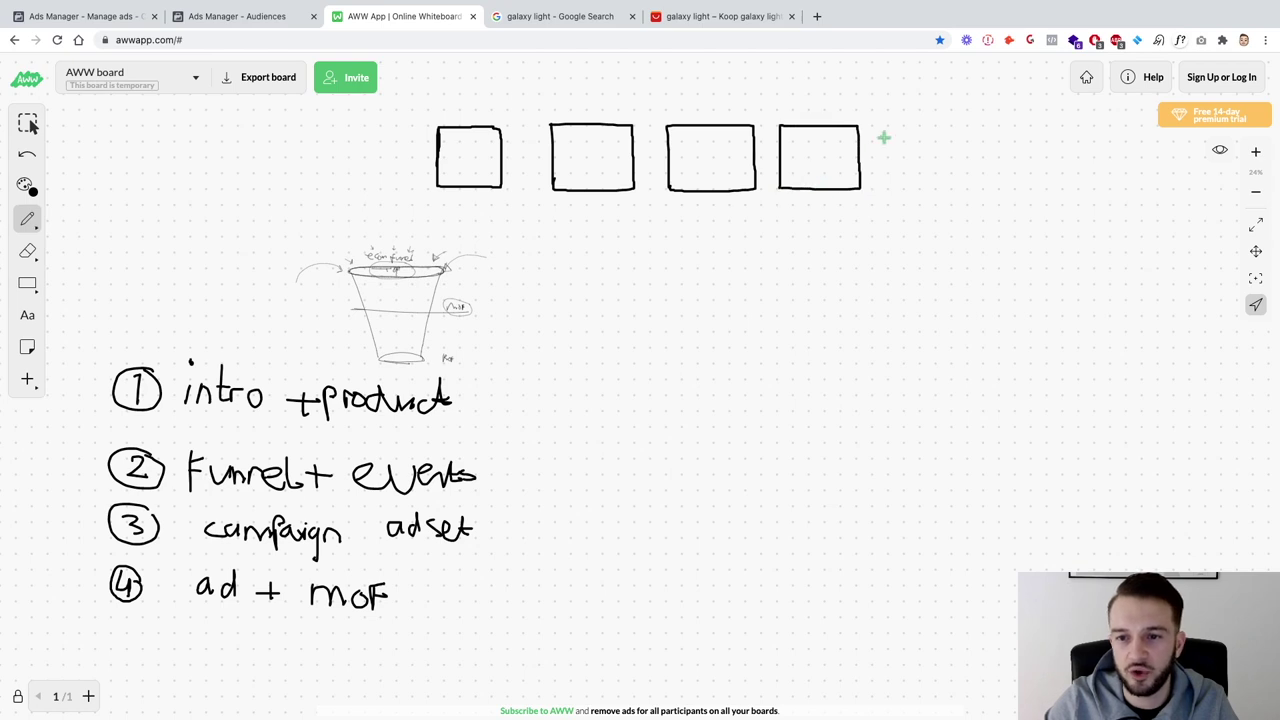
{"action": "mouse_move", "coordinate": [888, 142]}
{"action": "left_mouse_down"}
{"action": "mouse_move", "coordinate": [886, 186]}
{"action": "mouse_move", "coordinate": [886, 128]}
{"action": "mouse_move", "coordinate": [934, 126]}
{"action": "mouse_move", "coordinate": [960, 155]}
{"action": "mouse_move", "coordinate": [960, 188]}
{"action": "mouse_move", "coordinate": [890, 188]}
{"action": "left_mouse_up"}
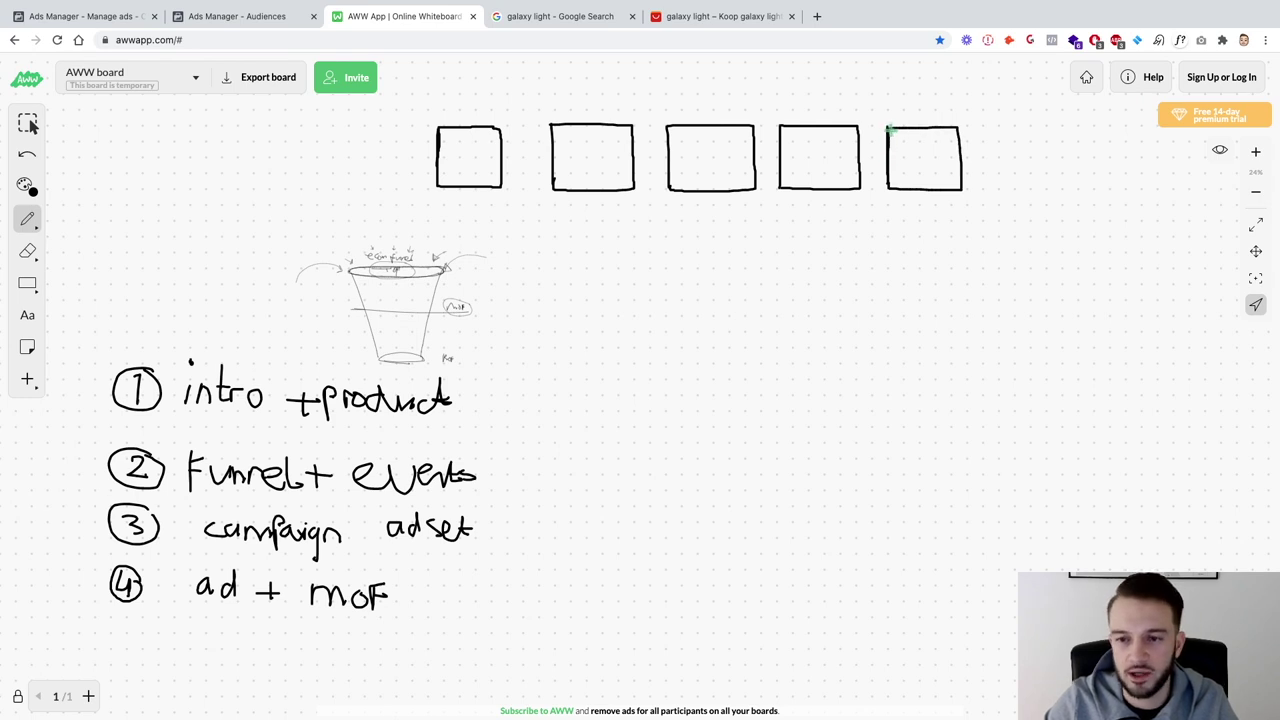
{"action": "left_click_drag", "start_coordinate": [953, 128], "coordinate": [960, 128]}
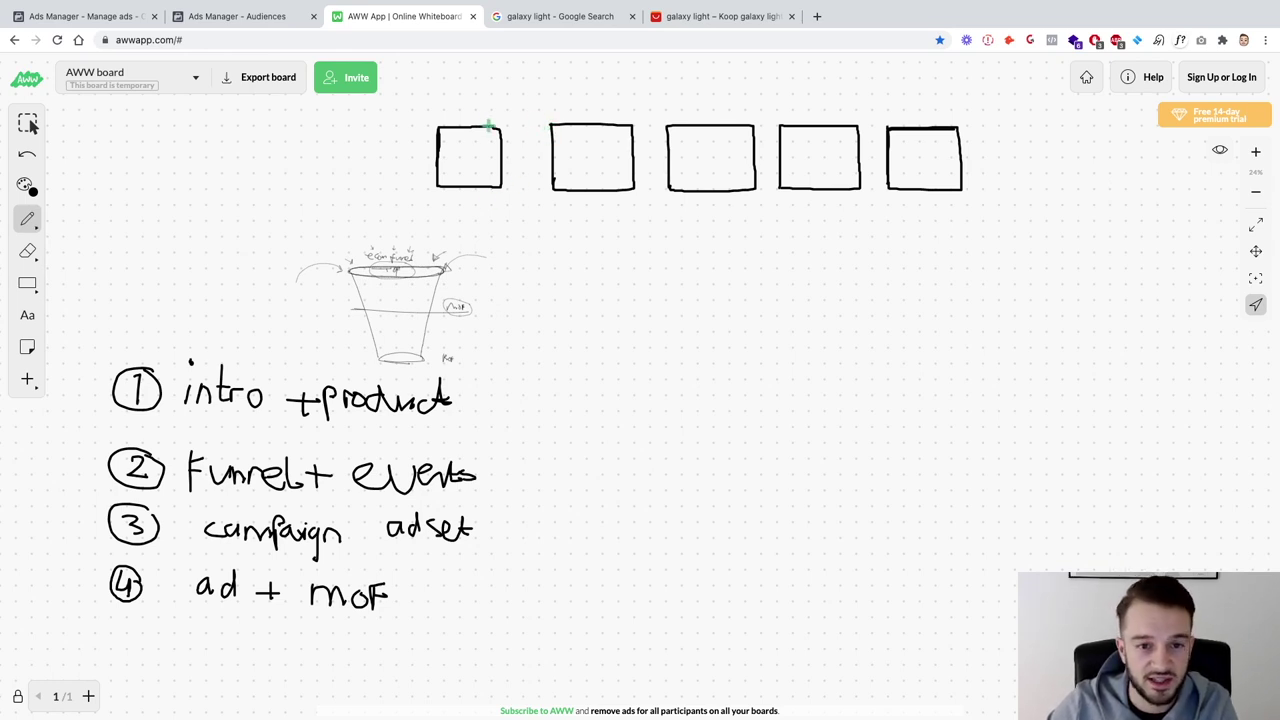
Connect the five boxes with arrows and write "ad" with an arrow leading to the first box
{"action": "left_click_drag", "start_coordinate": [502, 128], "coordinate": [499, 172]}
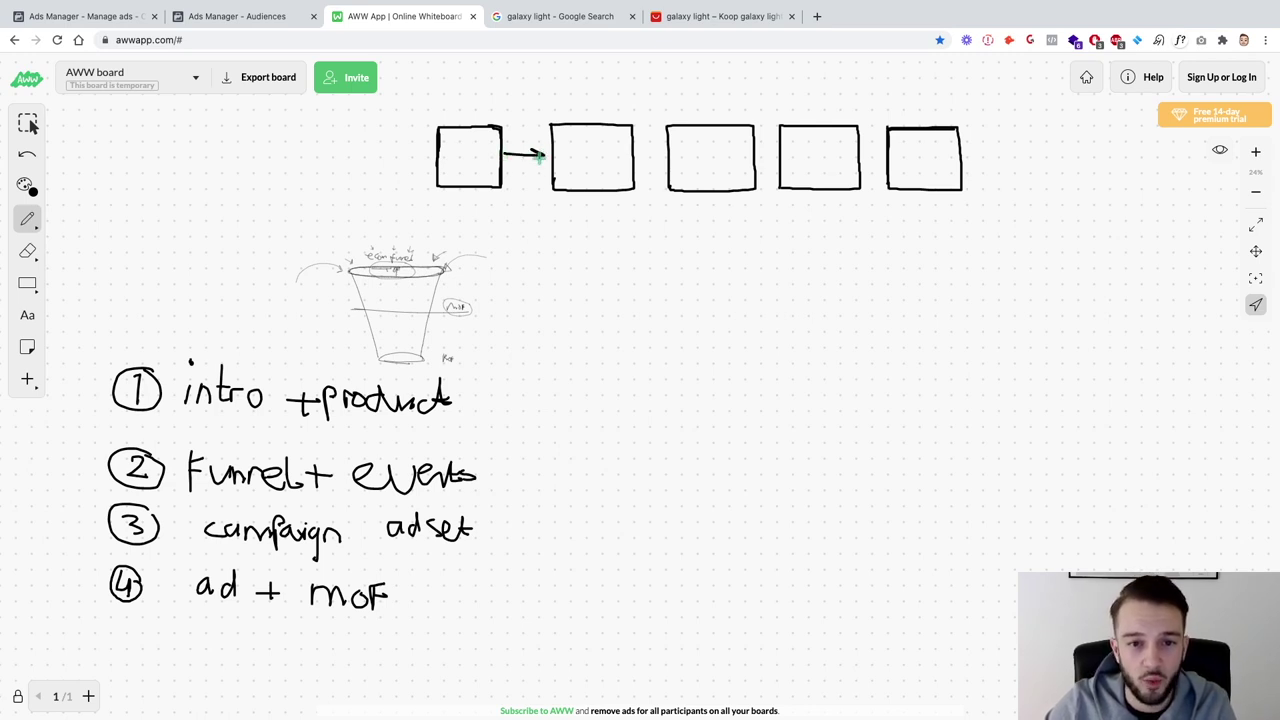
{"action": "left_click_drag", "start_coordinate": [636, 156], "coordinate": [658, 157]}
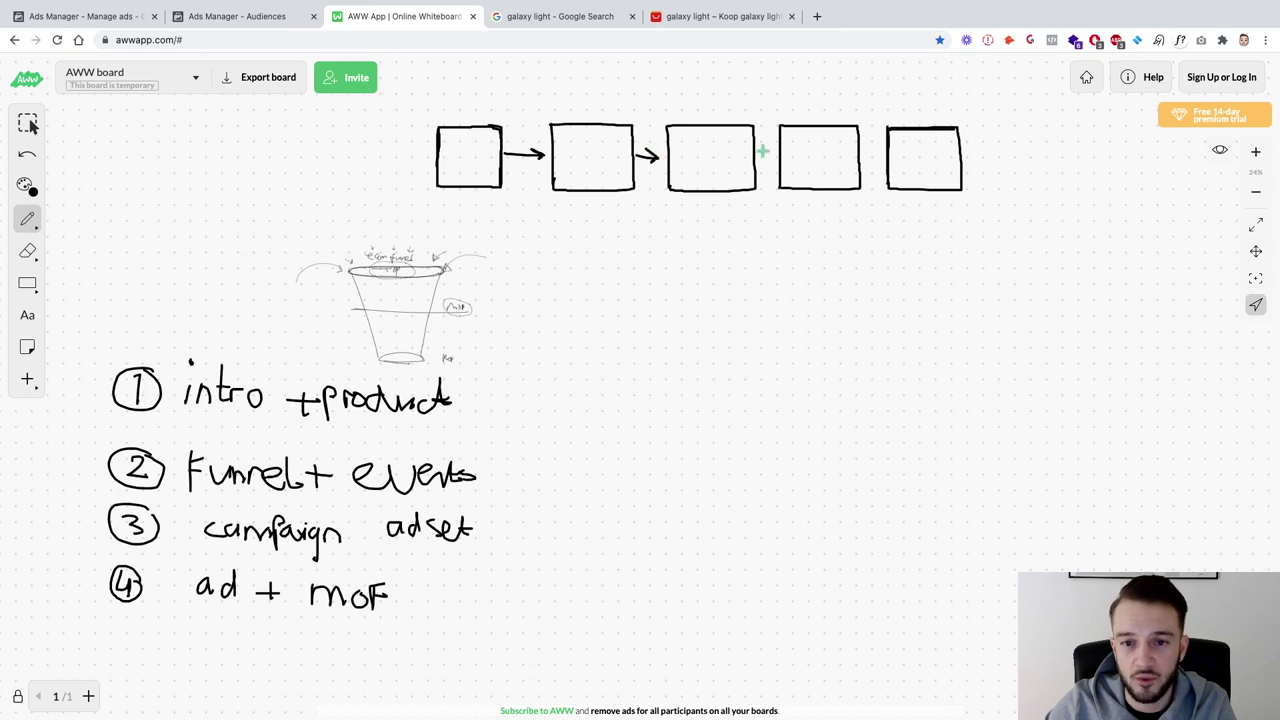
{"action": "mouse_move", "coordinate": [757, 152]}
{"action": "left_mouse_down"}
{"action": "mouse_move", "coordinate": [783, 153]}
{"action": "mouse_move", "coordinate": [772, 161]}
{"action": "left_mouse_up"}
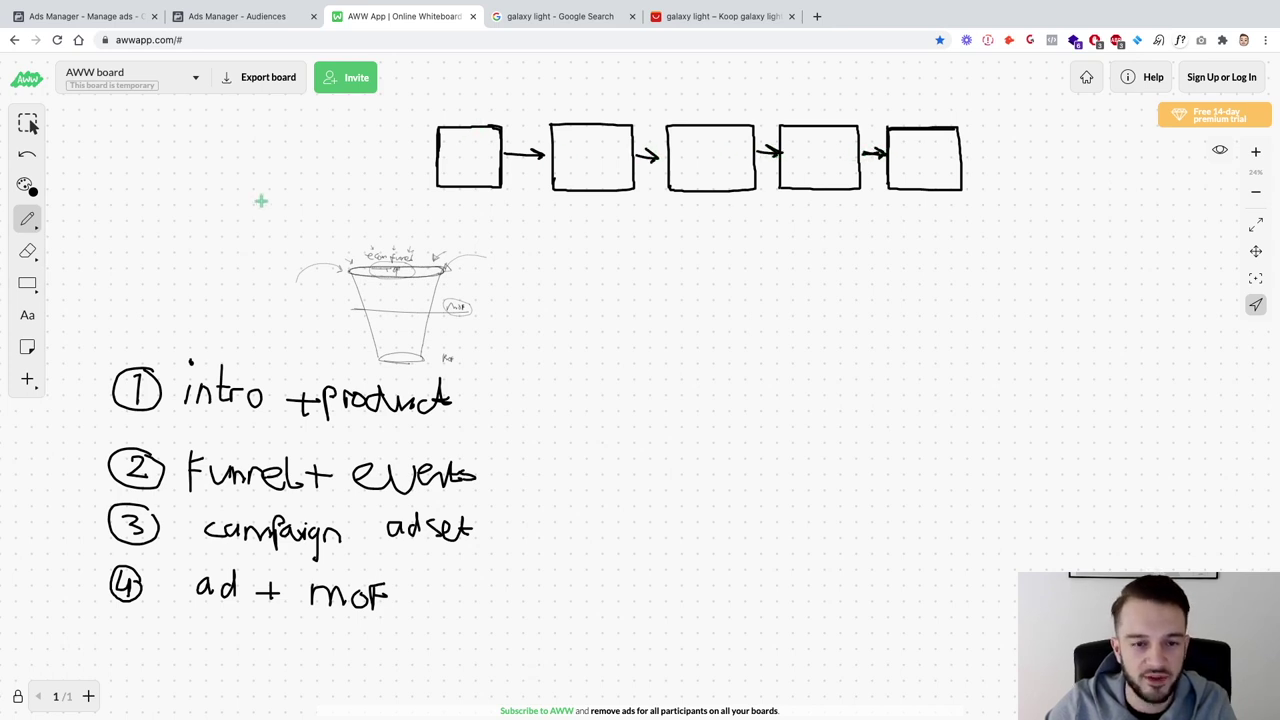
{"action": "mouse_move", "coordinate": [266, 150]}
{"action": "left_mouse_down"}
{"action": "mouse_move", "coordinate": [260, 162]}
{"action": "mouse_move", "coordinate": [276, 170]}
{"action": "mouse_move", "coordinate": [400, 168]}
{"action": "mouse_move", "coordinate": [390, 178]}
{"action": "left_mouse_up"}
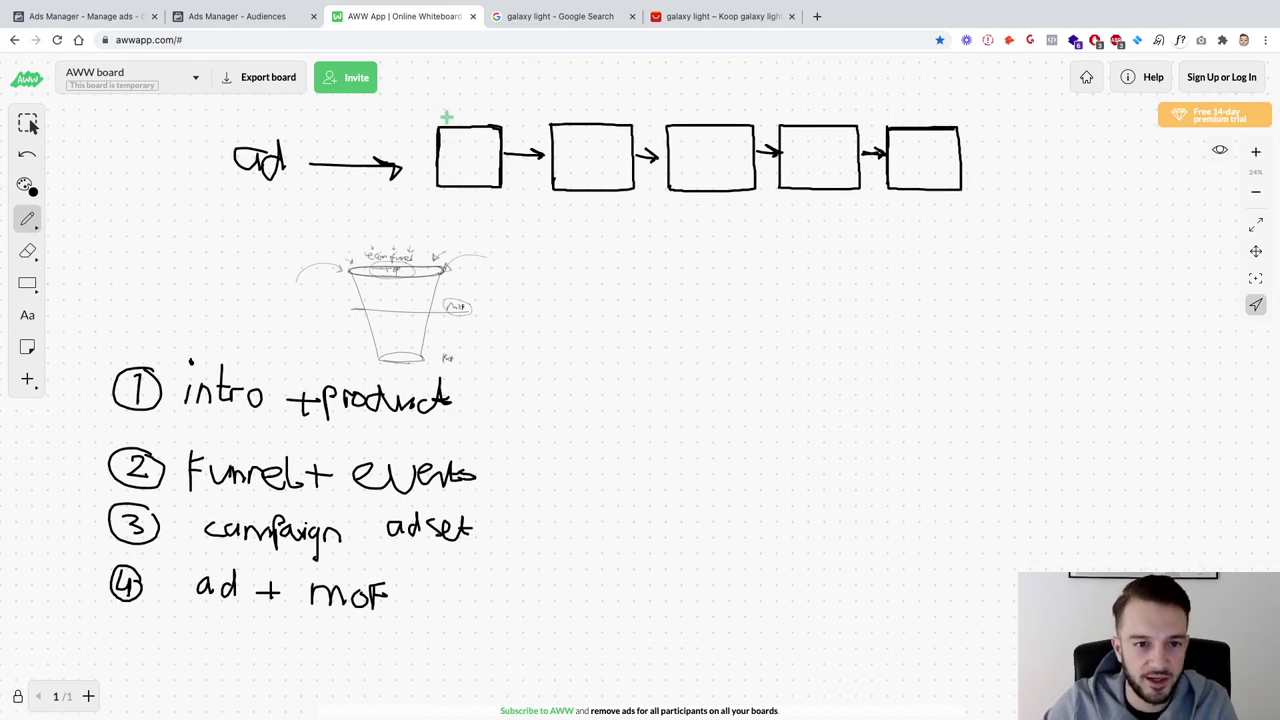
Examine the first two pages of Google results for "galaxy light" for competing stores
{"action": "left_click", "coordinate": [560, 16]}
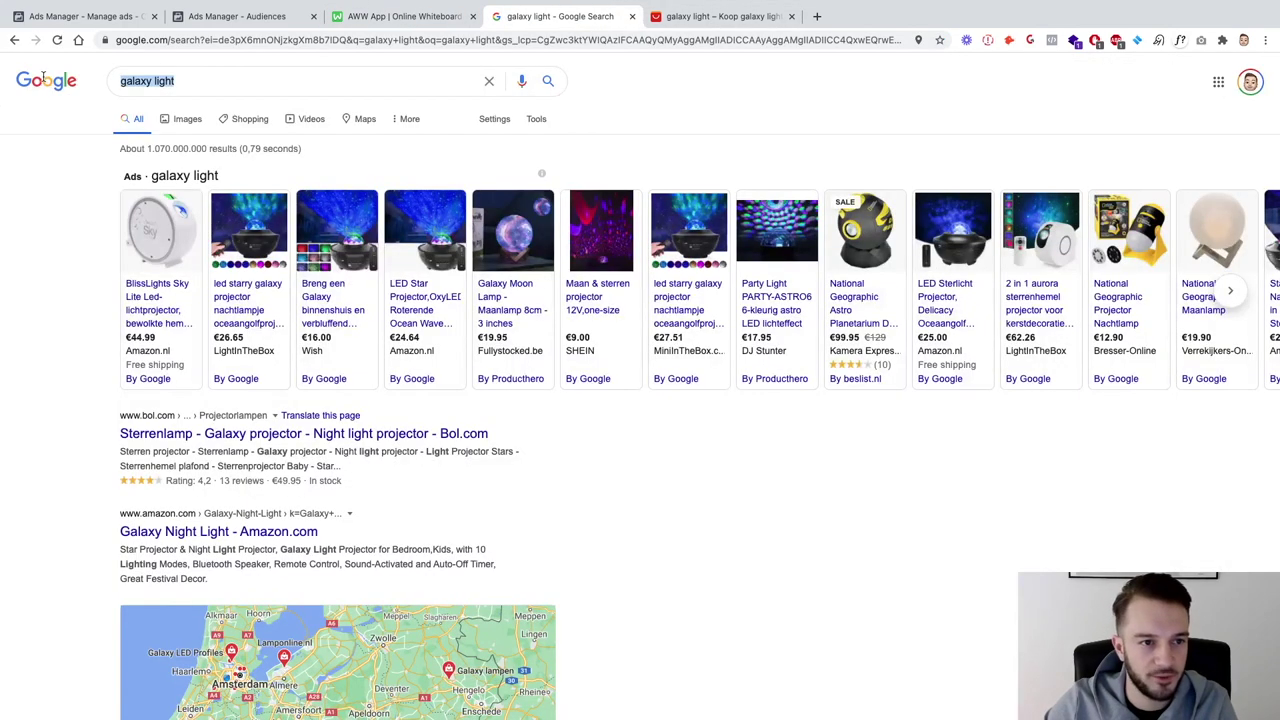
{"action": "scroll", "coordinate": [23, 289], "scroll_direction": "down", "scroll_amount": 10}
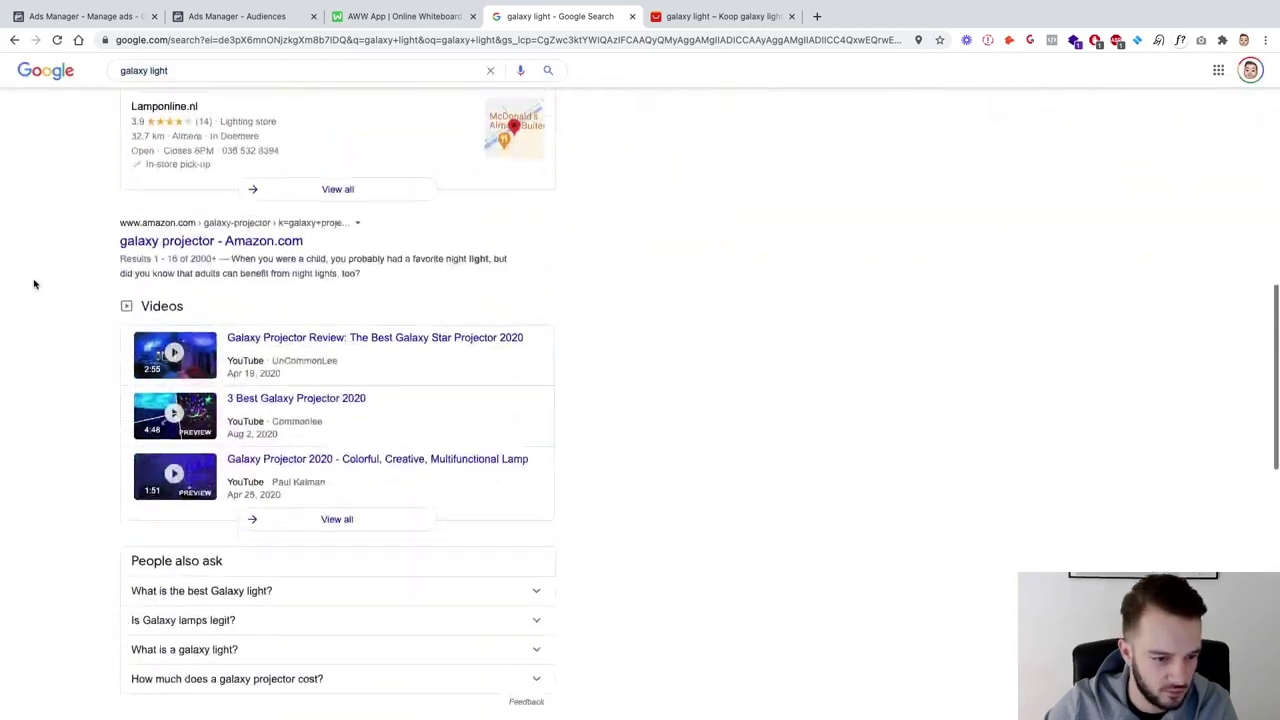
{"action": "scroll", "coordinate": [35, 284], "scroll_direction": "down", "scroll_amount": 7}
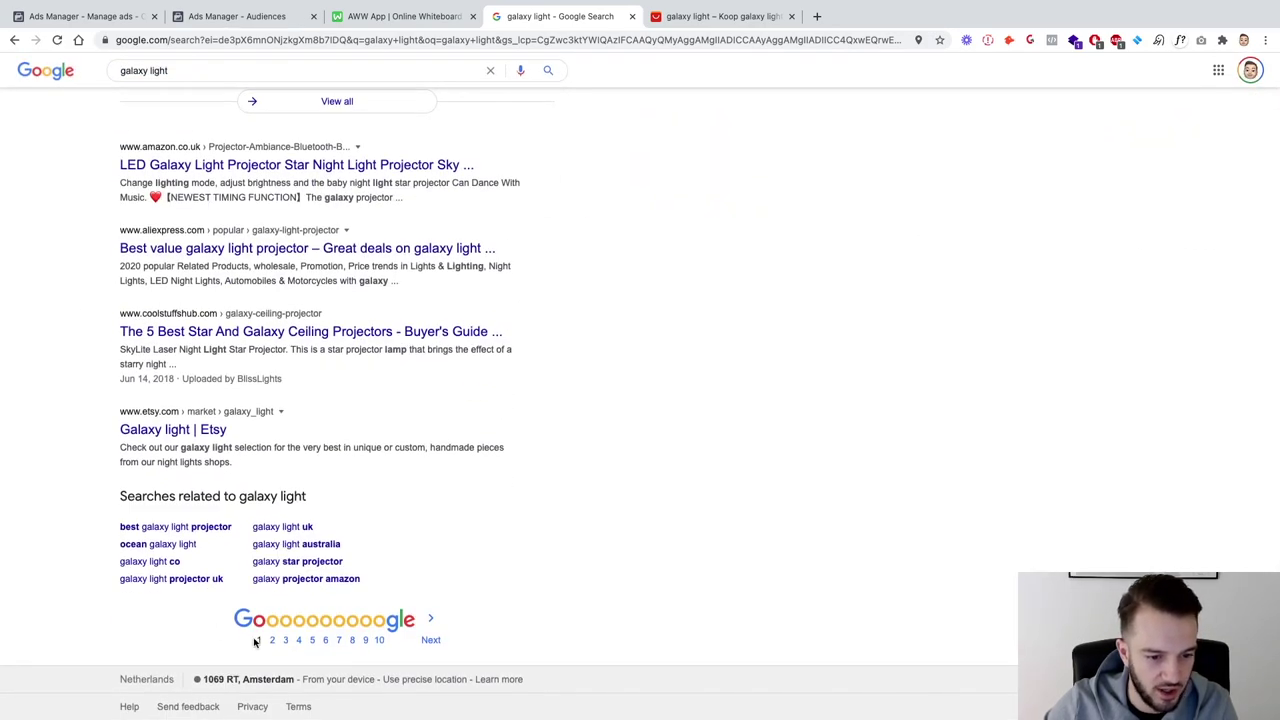
{"action": "left_click", "coordinate": [272, 640]}
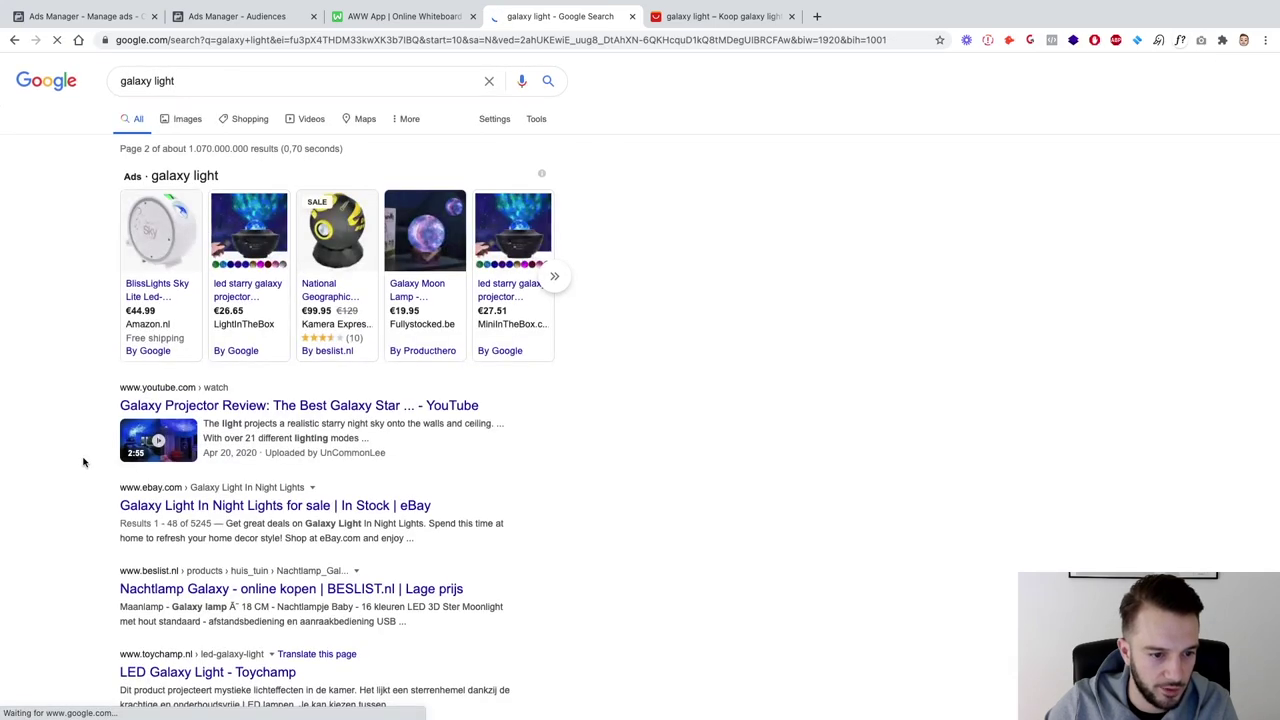
{"action": "scroll", "coordinate": [82, 460], "scroll_direction": "down", "scroll_amount": 2}
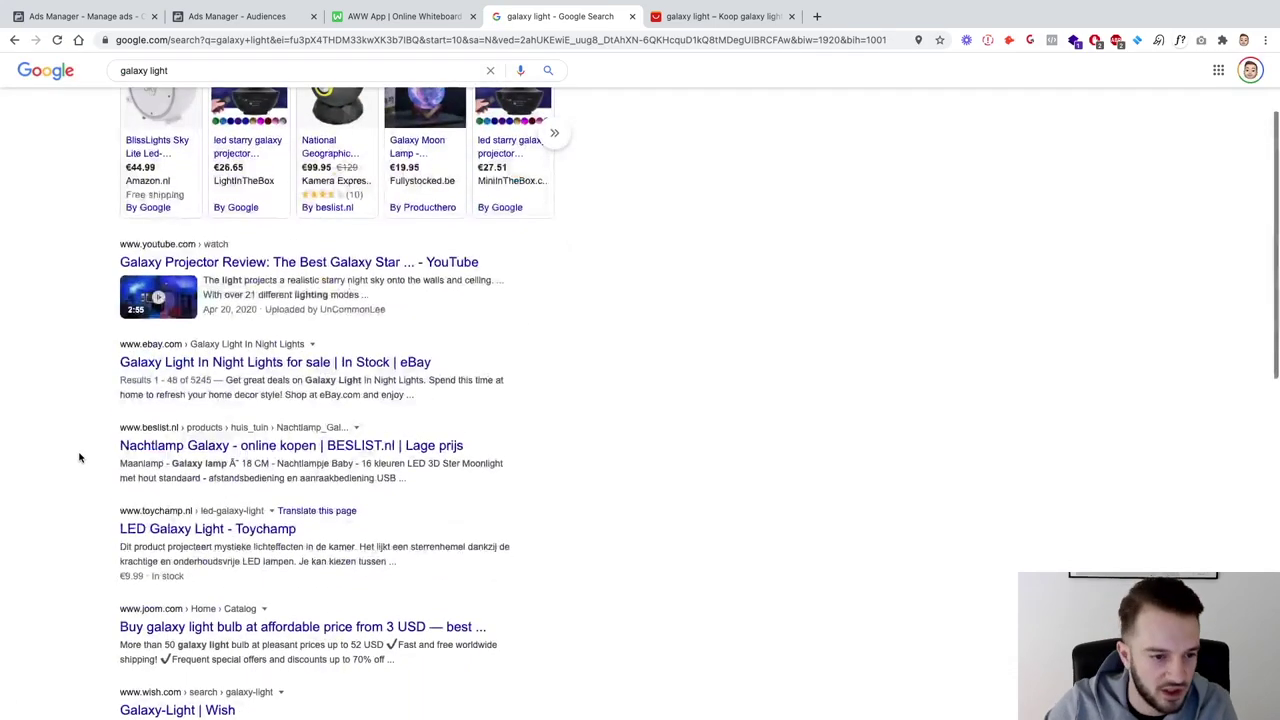
{"action": "scroll", "coordinate": [80, 458], "scroll_direction": "down", "scroll_amount": 4}
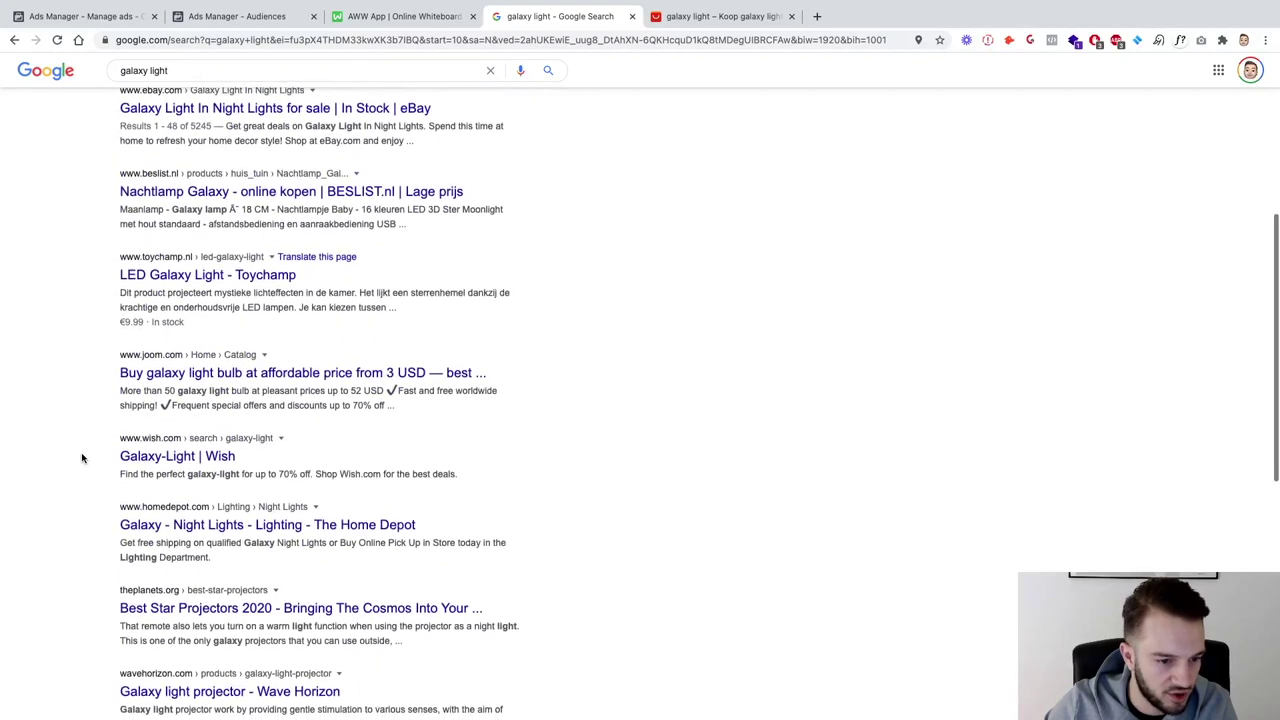
{"action": "left_click", "coordinate": [157, 519]}
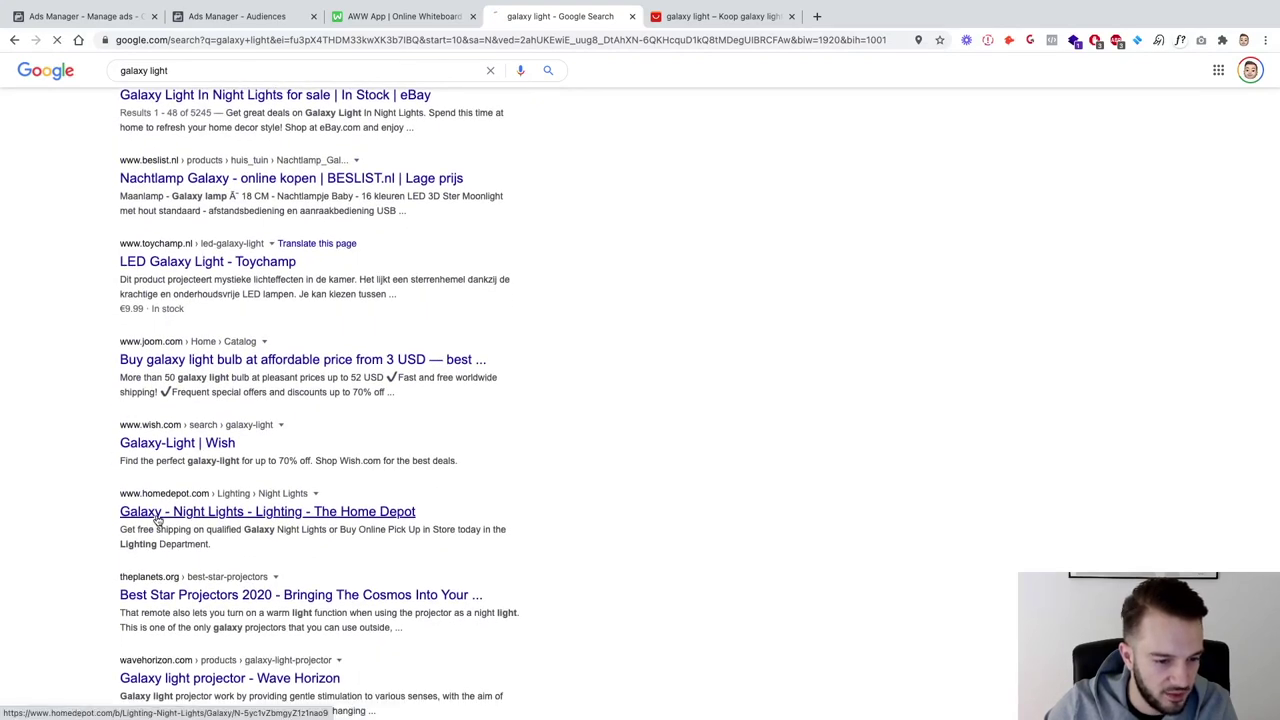
{"action": "left_click", "coordinate": [14, 40]}
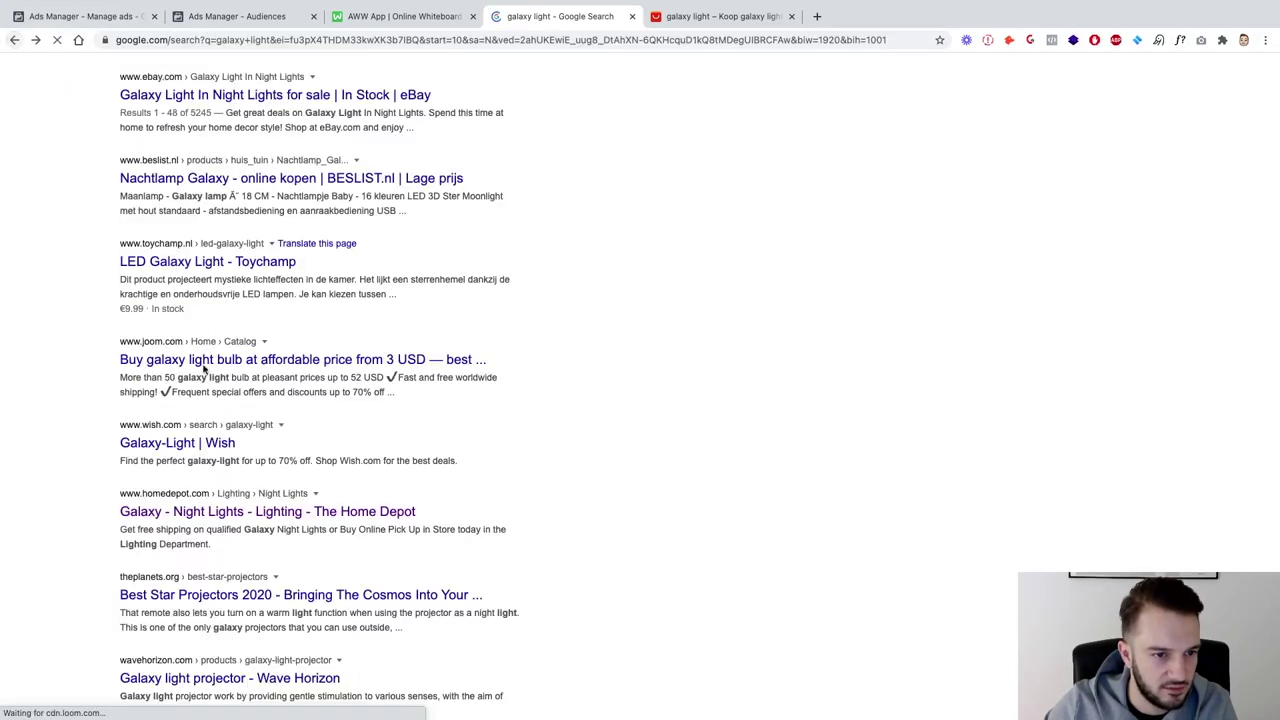
{"action": "scroll", "coordinate": [204, 368], "scroll_direction": "down", "scroll_amount": 4}
{"action": "scroll", "coordinate": [200, 380], "scroll_direction": "down", "scroll_amount": 2}
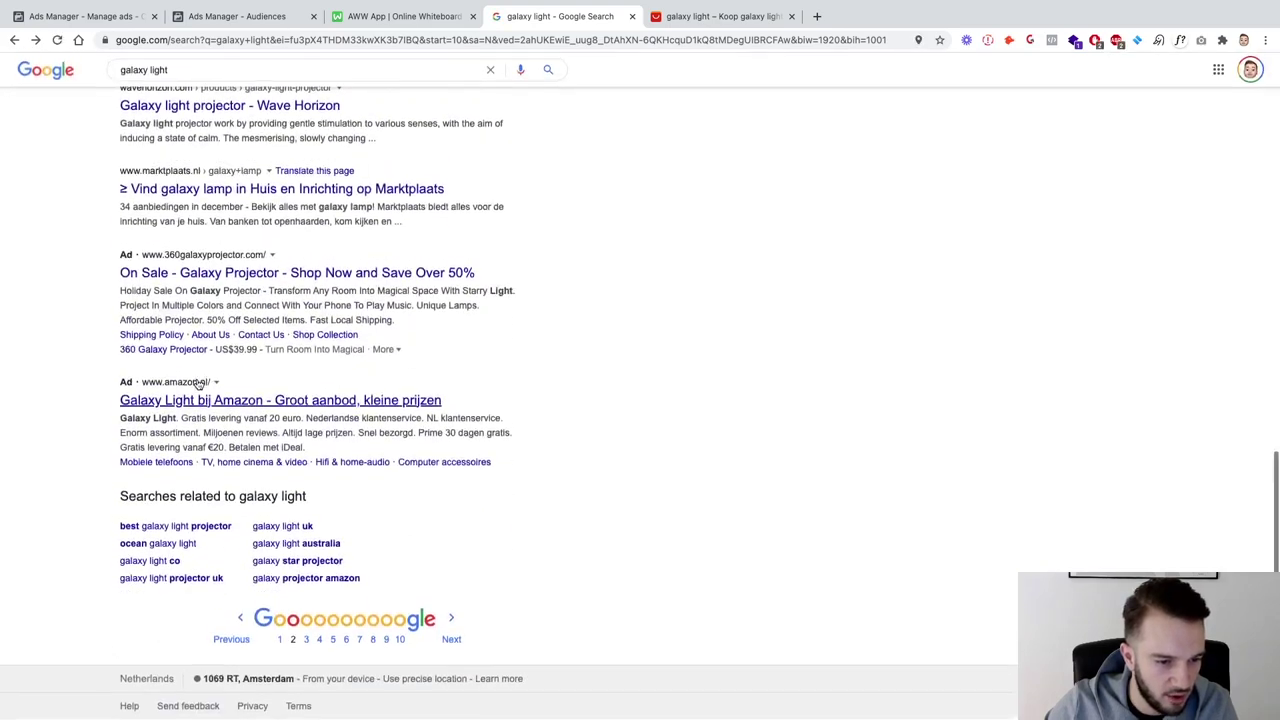
Repeat the Google search for "galaxy light" and look through the first page of results
{"action": "scroll", "coordinate": [200, 380], "scroll_direction": "up", "scroll_amount": 15}
{"action": "left_click", "coordinate": [206, 82]}
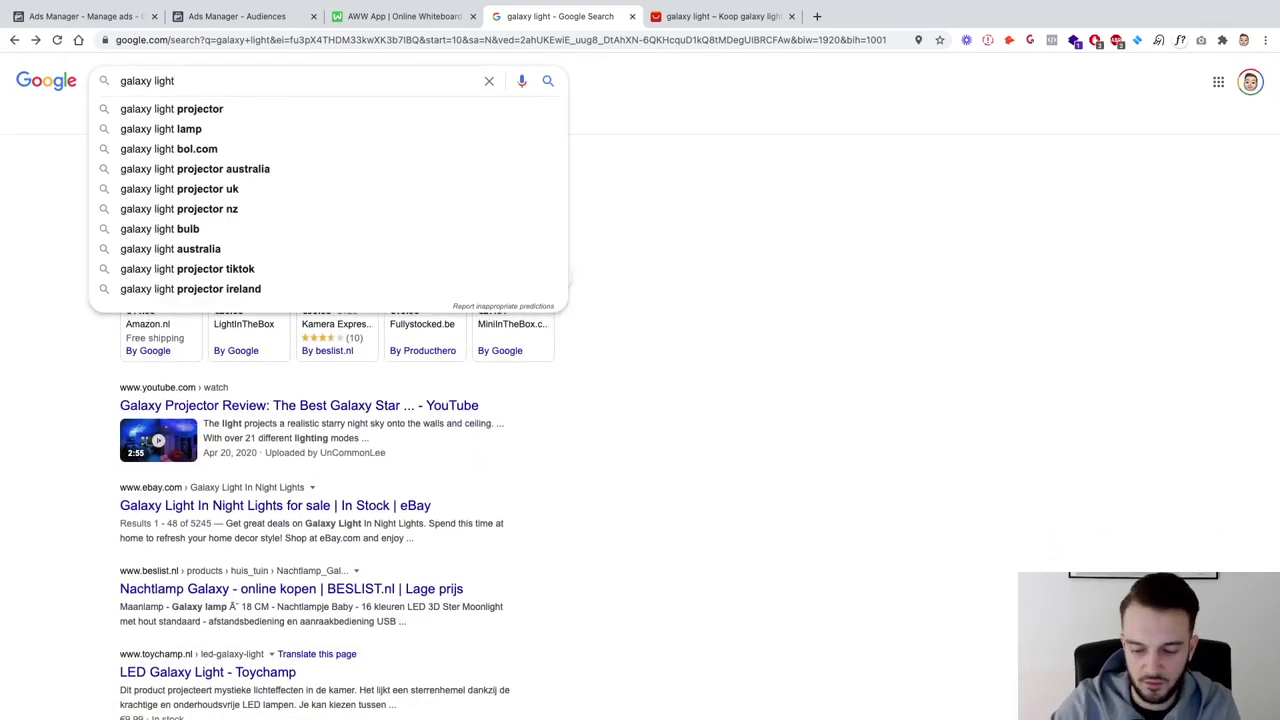
{"action": "key", "text": "Return"}
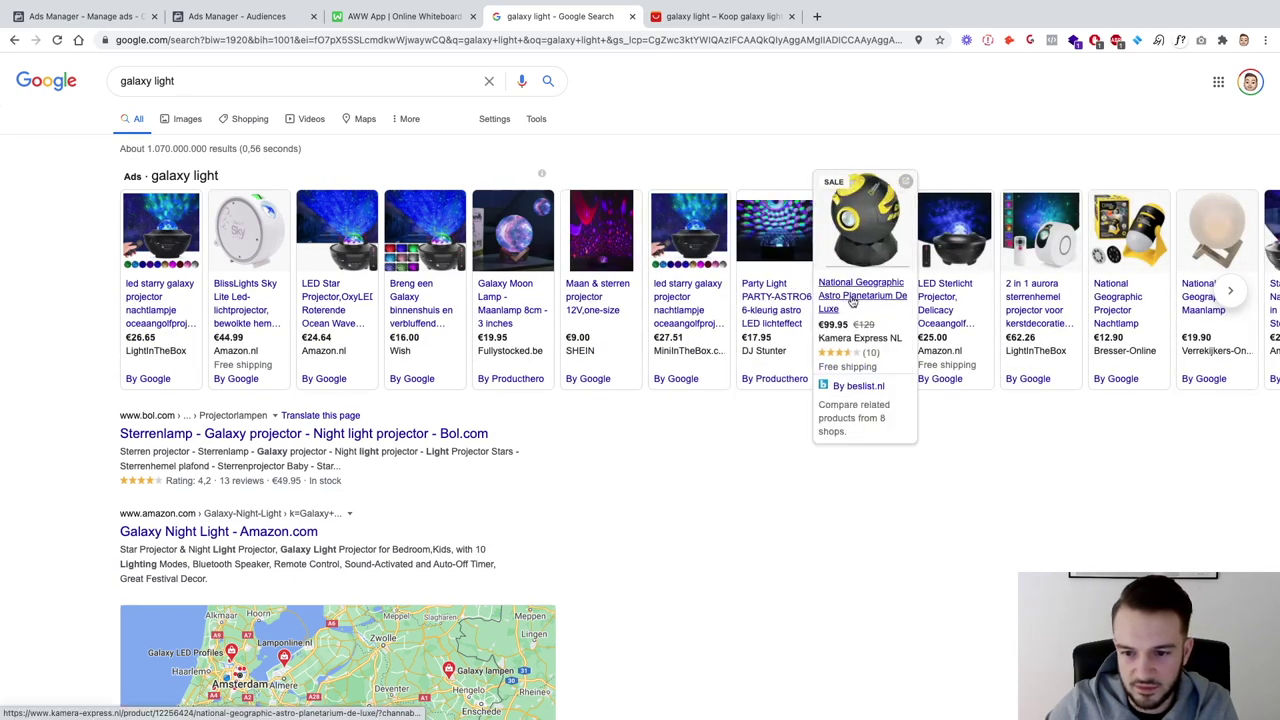
{"action": "scroll", "coordinate": [790, 425], "scroll_direction": "down", "scroll_amount": 10}
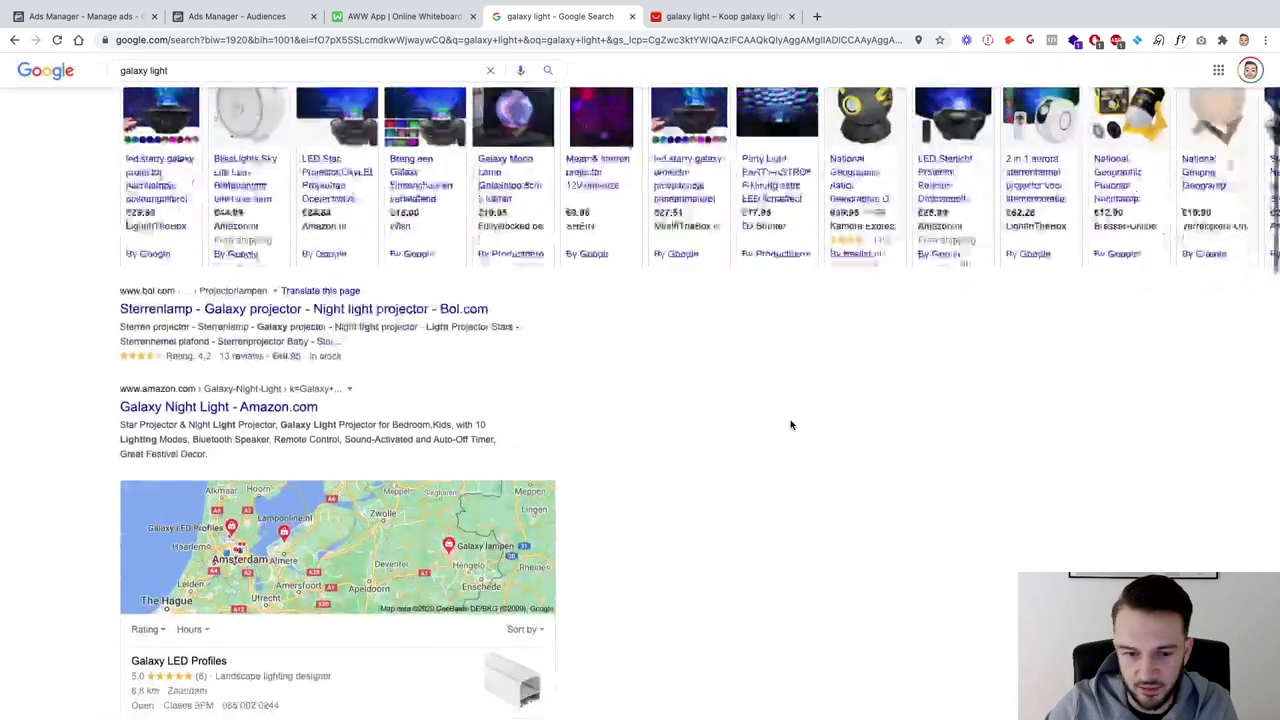
{"action": "scroll", "coordinate": [790, 425], "scroll_direction": "down", "scroll_amount": 5}
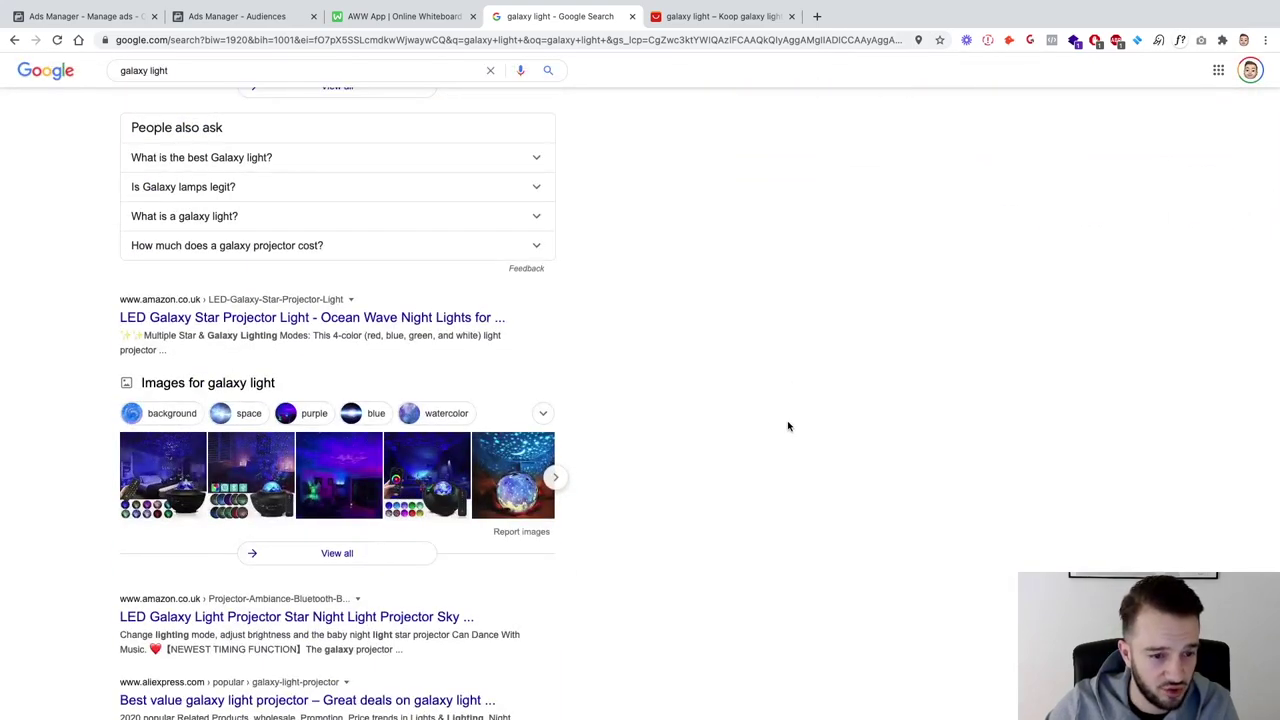
Search Google for "galaxy projector light" and look through the advertised results
{"action": "left_click", "coordinate": [151, 72]}
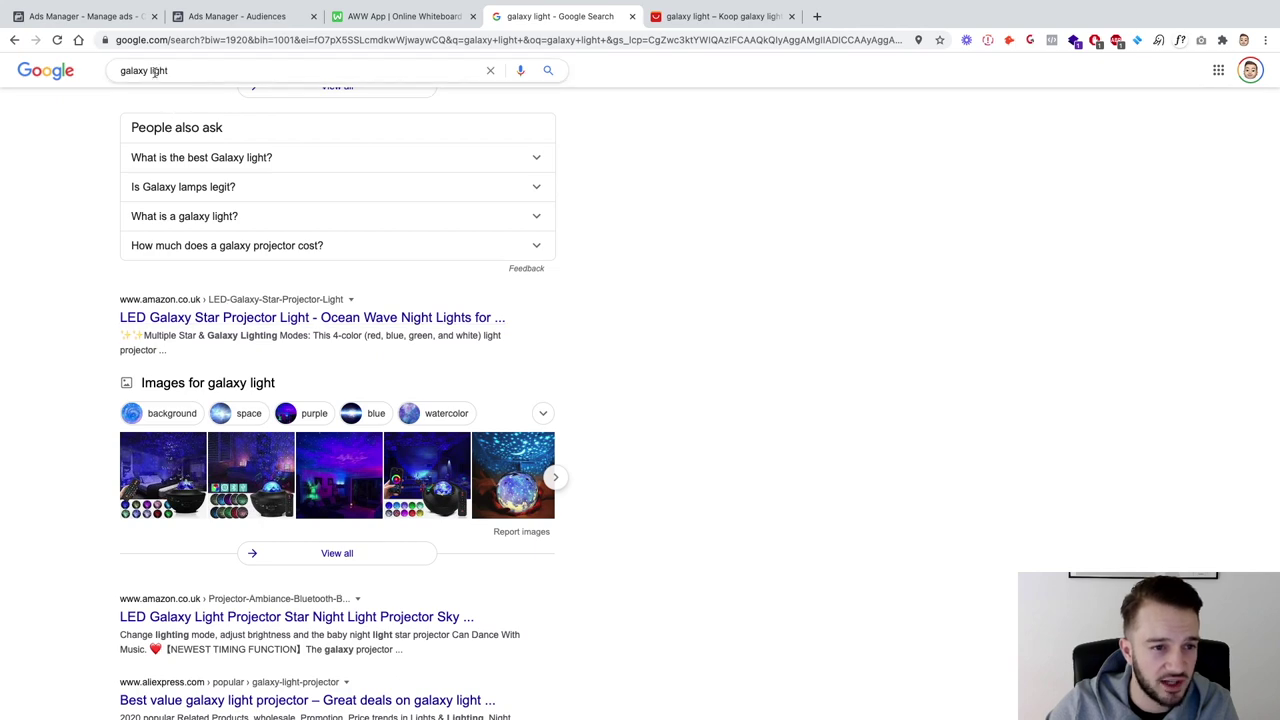
{"action": "type", "text": "projector"}
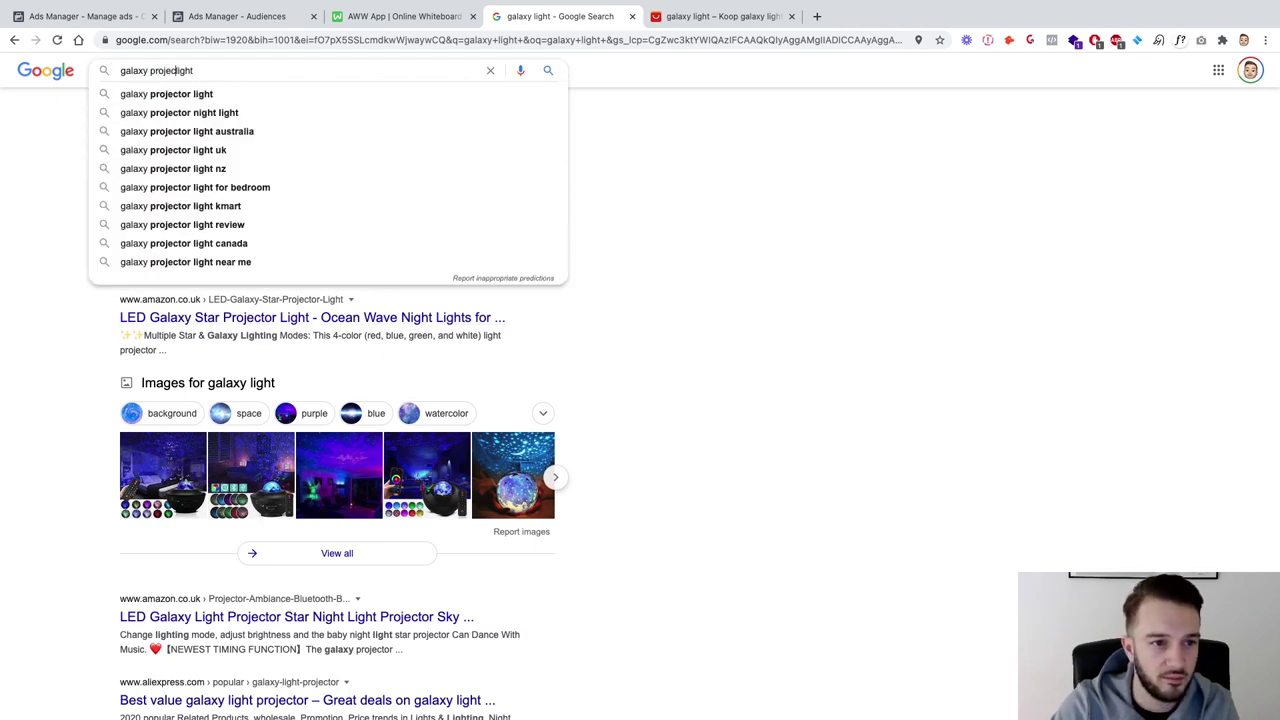
{"action": "key", "text": "Return"}
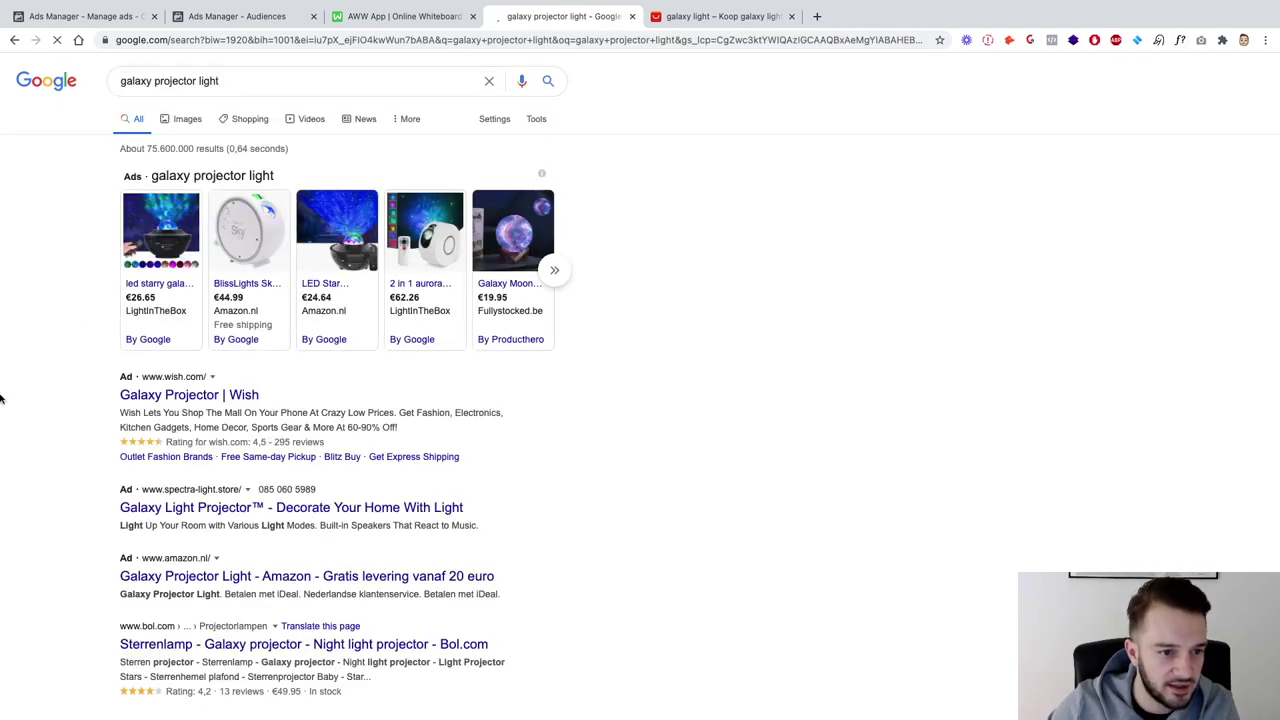
{"action": "scroll", "coordinate": [0, 398], "scroll_direction": "down", "scroll_amount": 4}
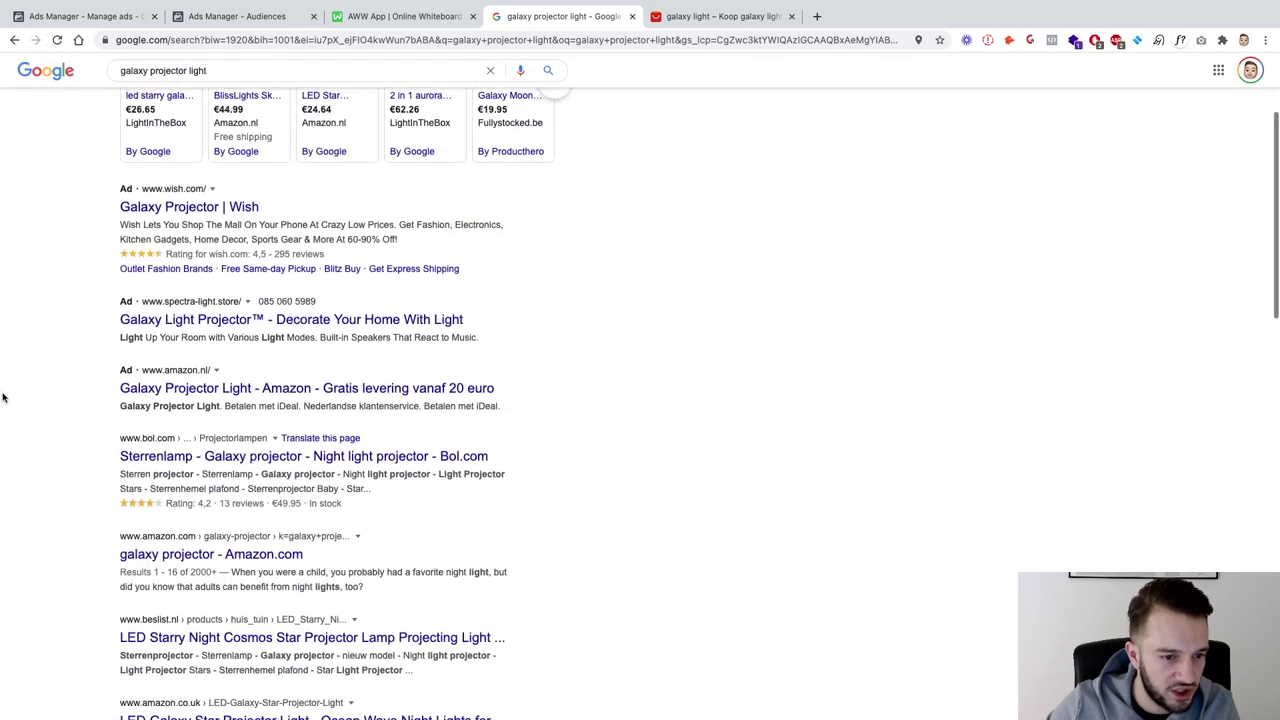
Open the spectra-light.store ad in a new browser tab and move that tab directly after the Ads Manager campaigns tab
{"action": "right_click", "coordinate": [228, 322]}
{"action": "left_click", "coordinate": [255, 320]}
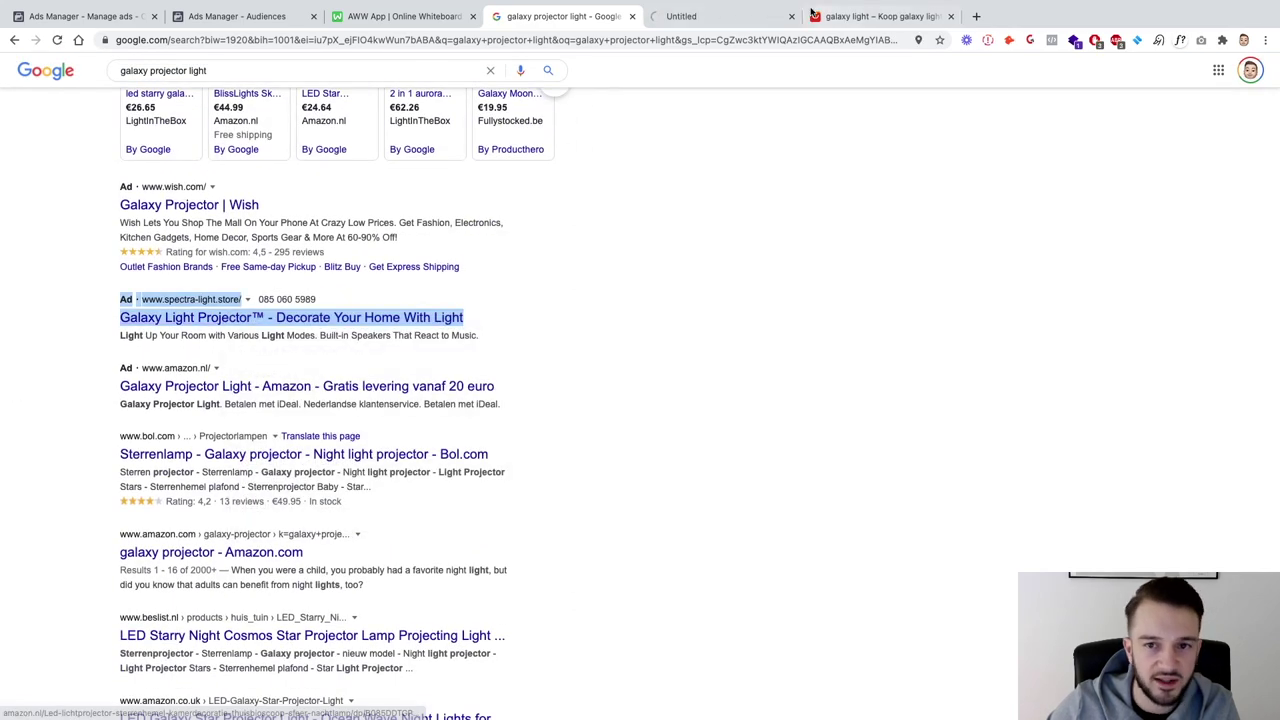
{"action": "left_click", "coordinate": [742, 17]}
{"action": "left_click_drag", "start_coordinate": [742, 17], "coordinate": [325, 30]}
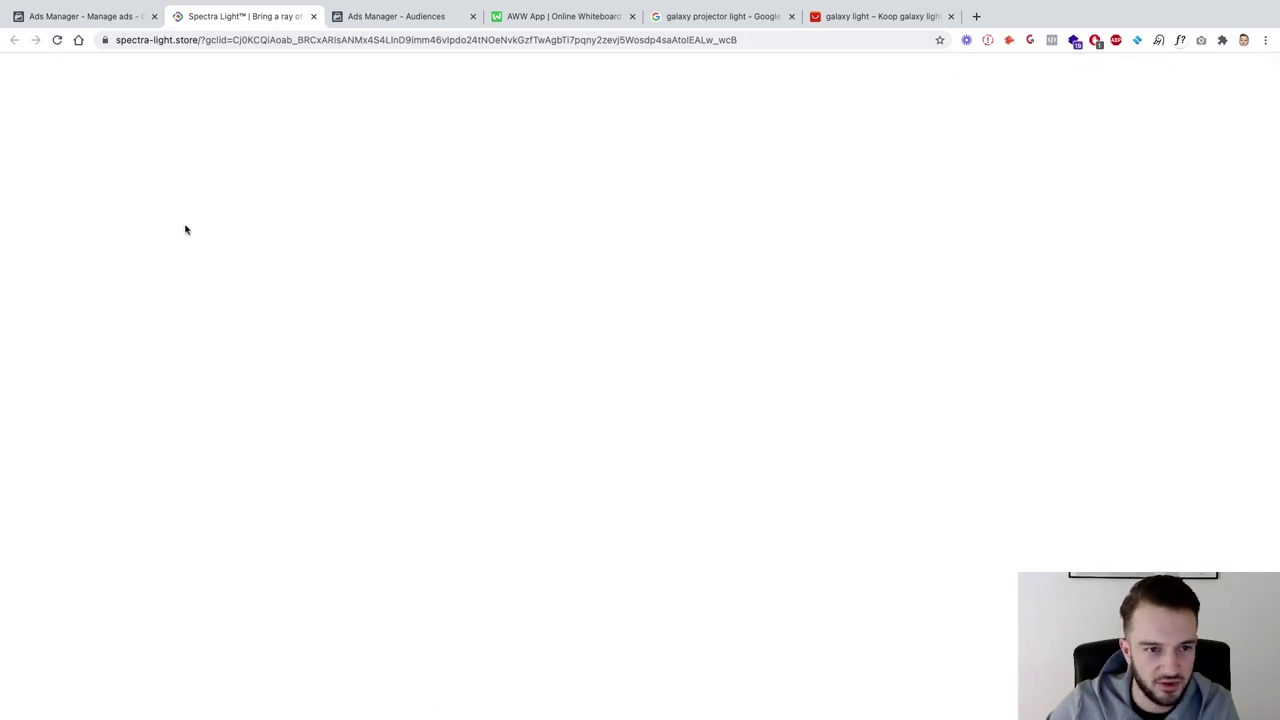
Examine the Spectra Light homepage, from the hero banner to the Galaxy Star Projector section
{"action": "scroll", "coordinate": [185, 230], "scroll_direction": "down", "scroll_amount": 10}
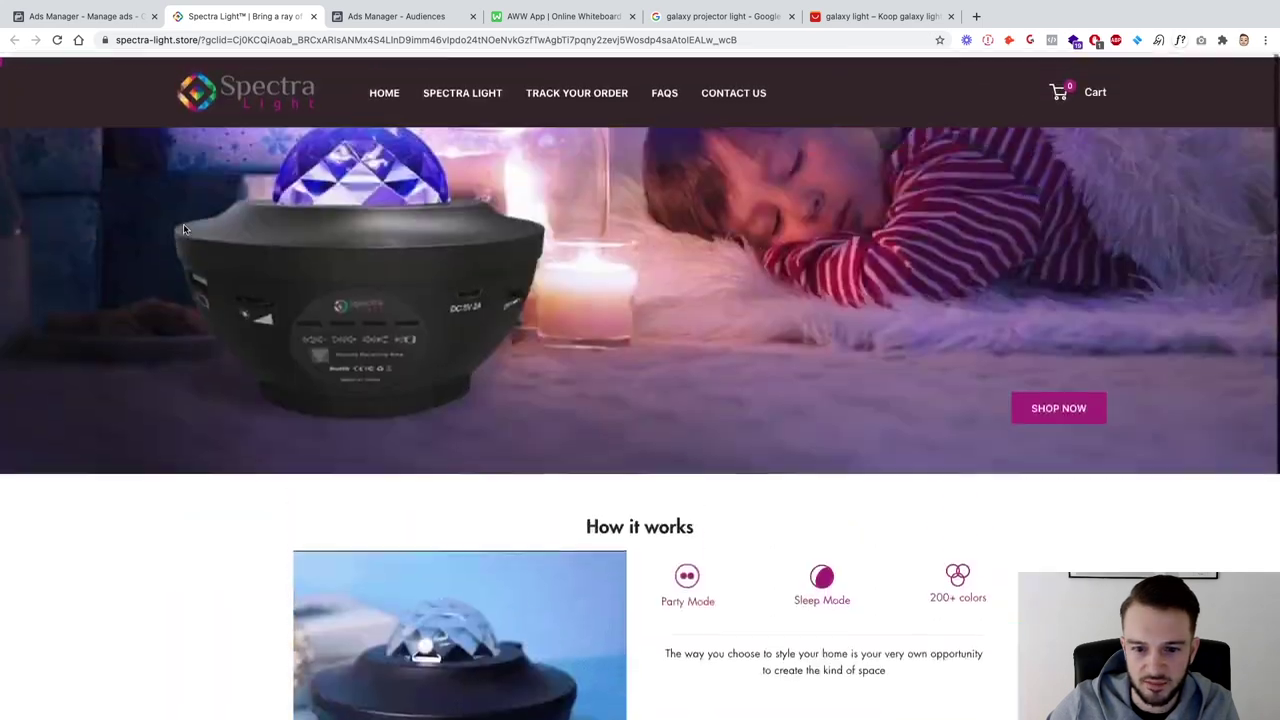
{"action": "scroll", "coordinate": [184, 230], "scroll_direction": "down", "scroll_amount": 2}
{"action": "scroll", "coordinate": [184, 230], "scroll_direction": "up", "scroll_amount": 10}
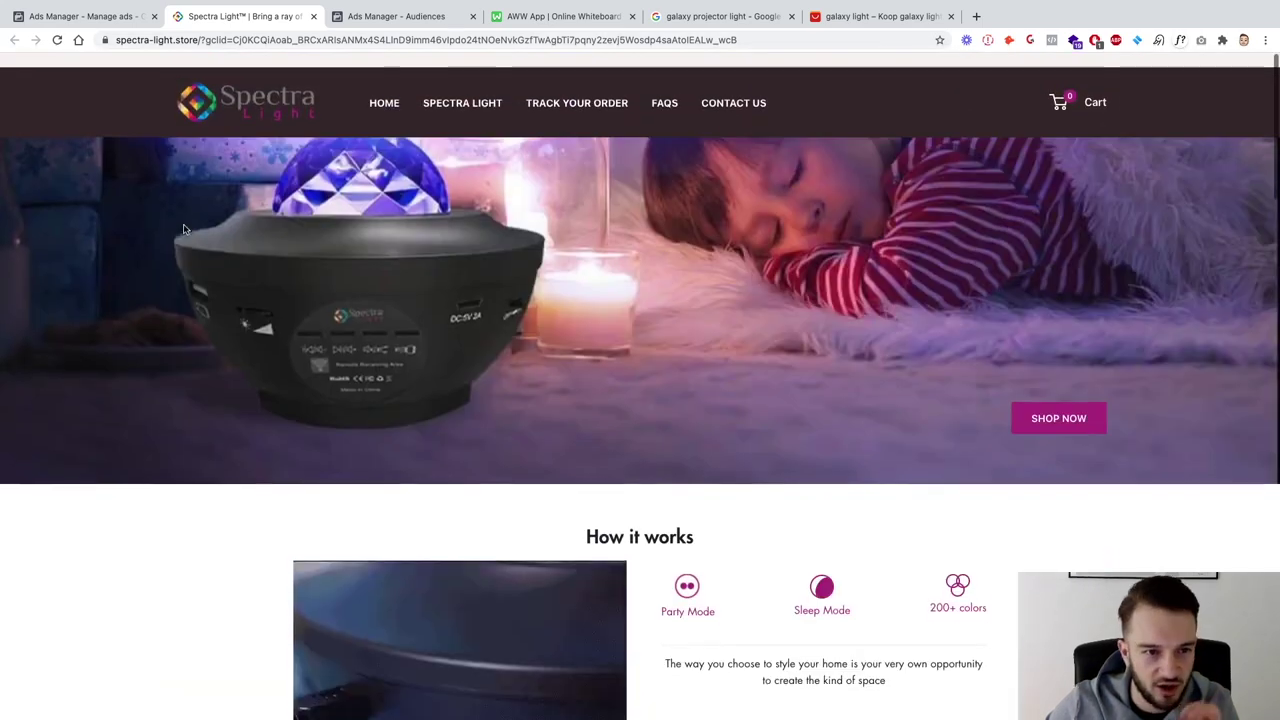
{"action": "scroll", "coordinate": [184, 230], "scroll_direction": "down", "scroll_amount": 5}
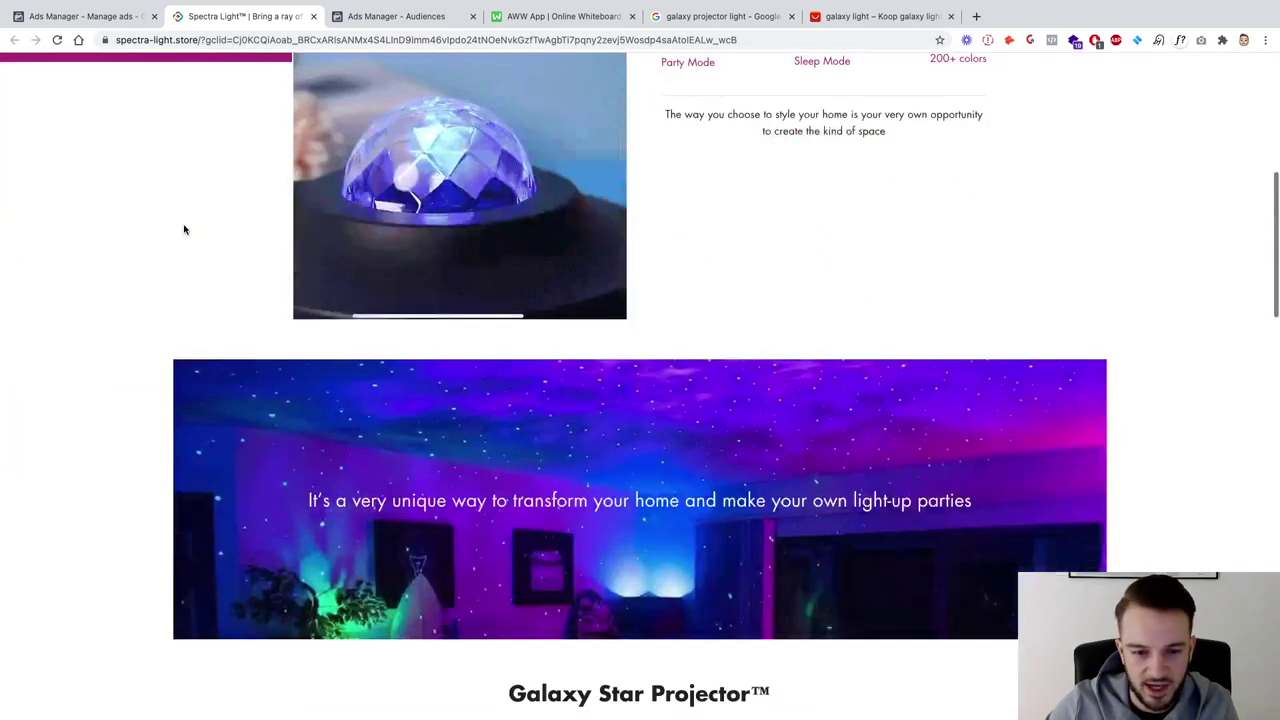
{"action": "scroll", "coordinate": [184, 230], "scroll_direction": "up", "scroll_amount": 6}
{"action": "scroll", "coordinate": [184, 230], "scroll_direction": "down", "scroll_amount": 1}
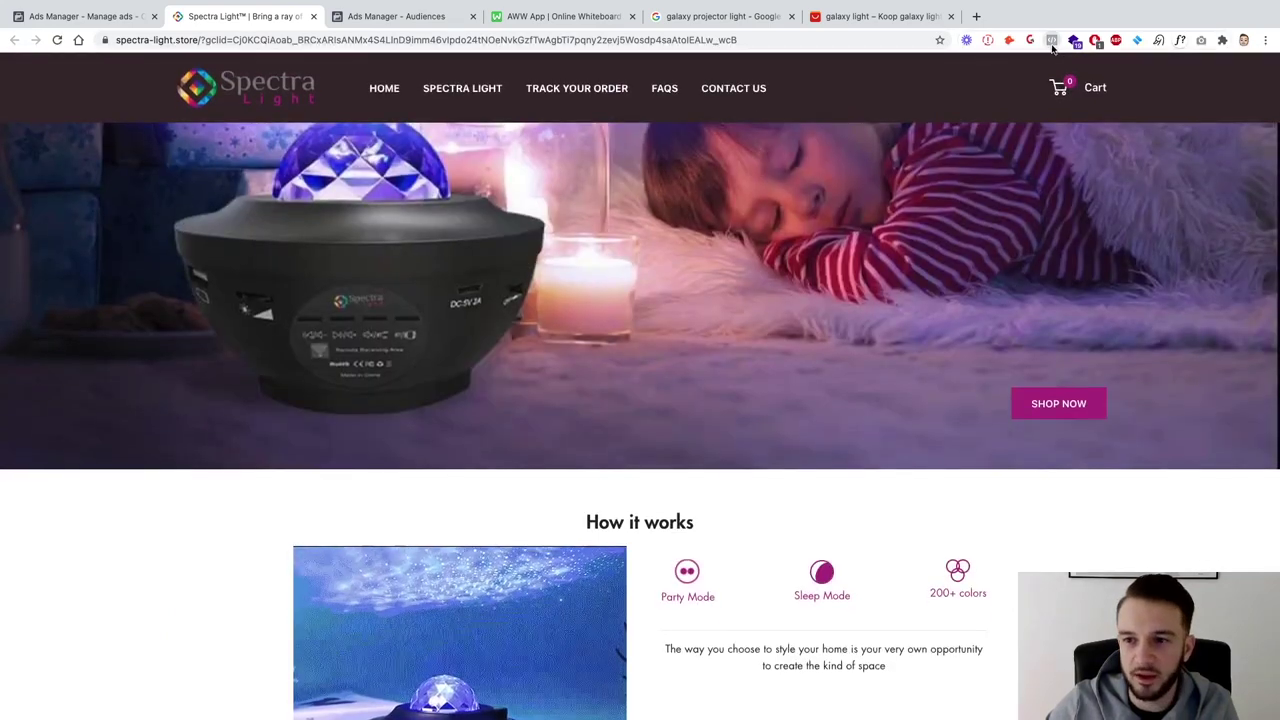
Inspect the technologies used by the Spectra Light store with Wappalyzer, and close the overview
{"action": "left_click", "coordinate": [1052, 40]}
{"action": "left_click", "coordinate": [1074, 40]}
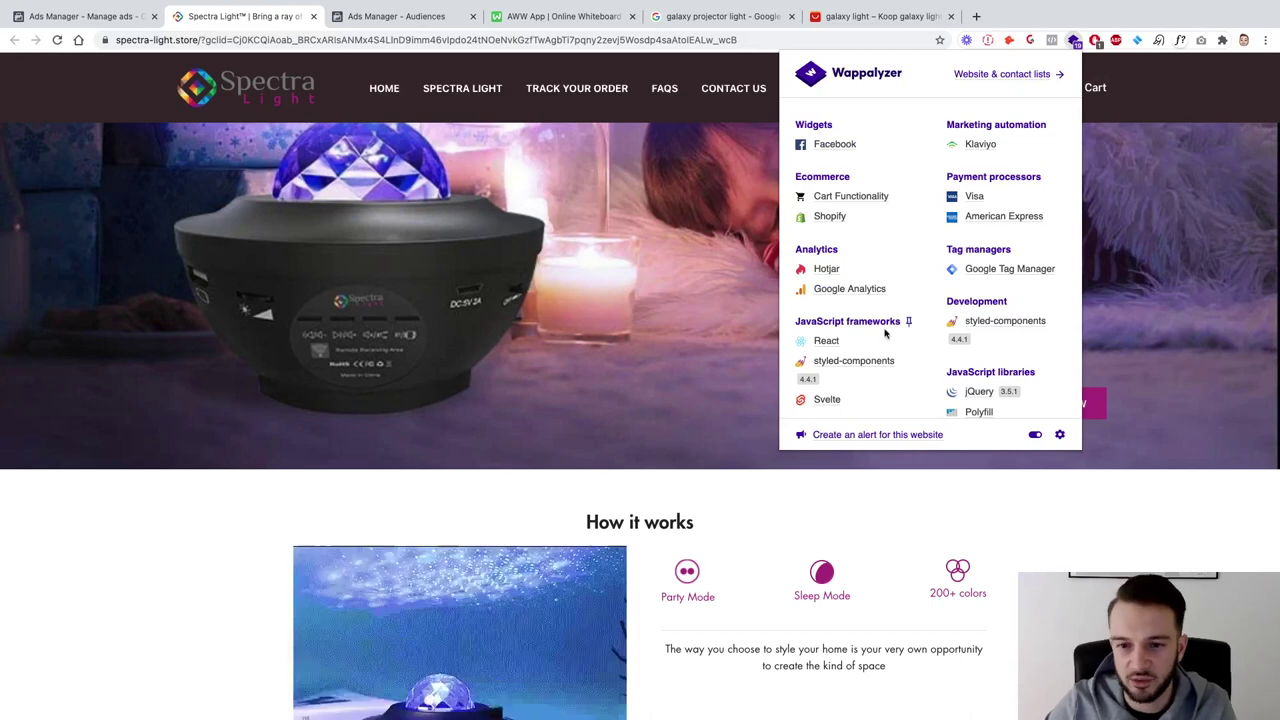
{"action": "left_click", "coordinate": [700, 123]}
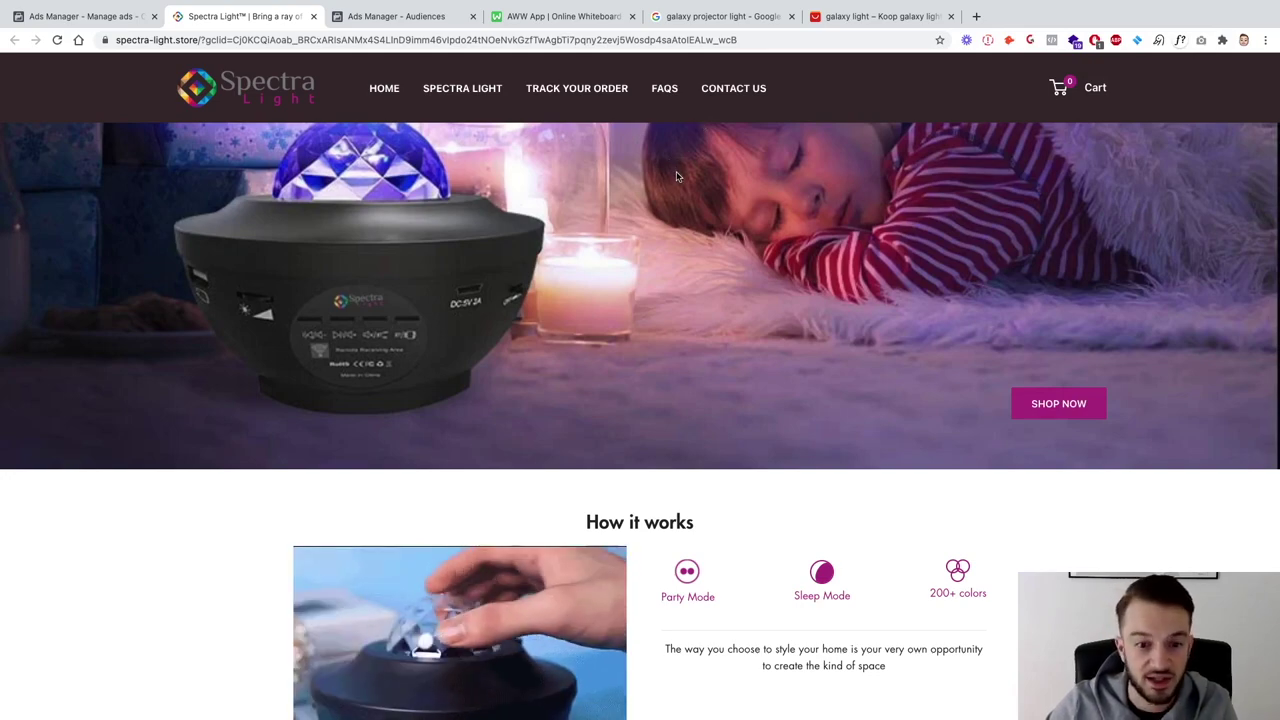
Examine the Spectra Light homepage's How it works section, light-up parties banner and Galaxy Star Projector features
{"action": "scroll", "coordinate": [675, 177], "scroll_direction": "down", "scroll_amount": 9}
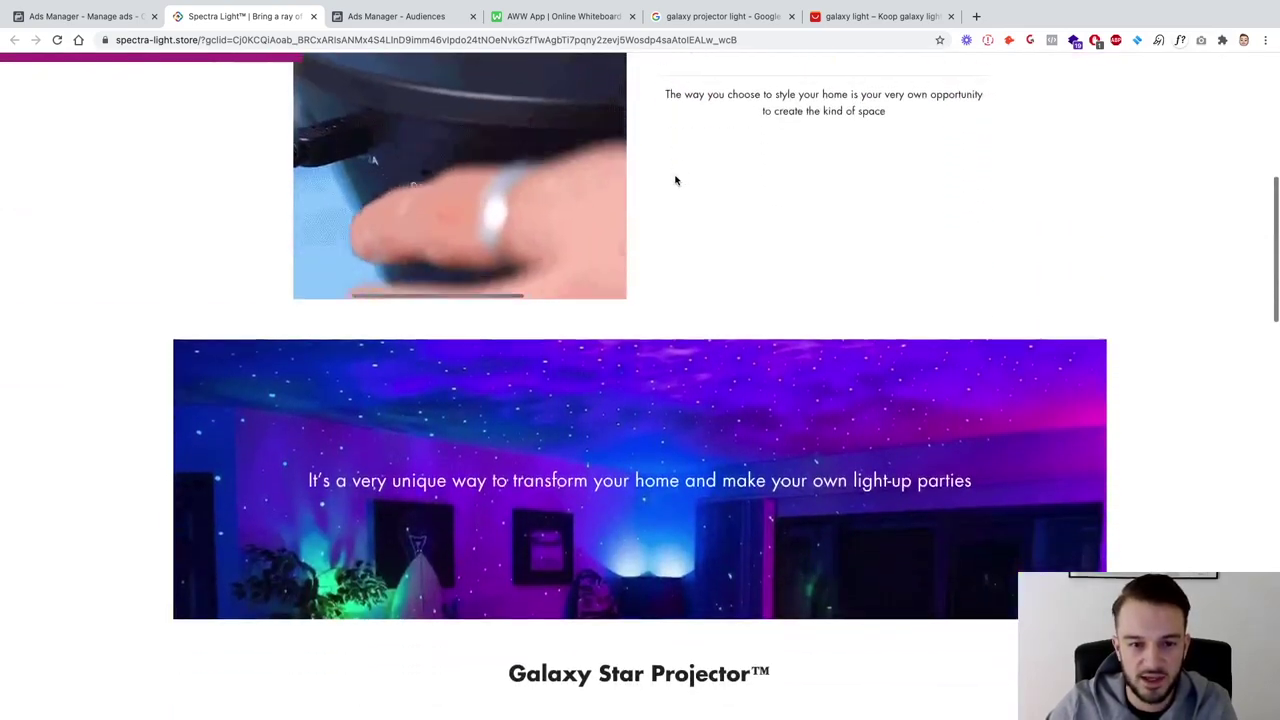
{"action": "scroll", "coordinate": [306, 431], "scroll_direction": "down", "scroll_amount": 15}
{"action": "scroll", "coordinate": [306, 431], "scroll_direction": "up", "scroll_amount": 20}
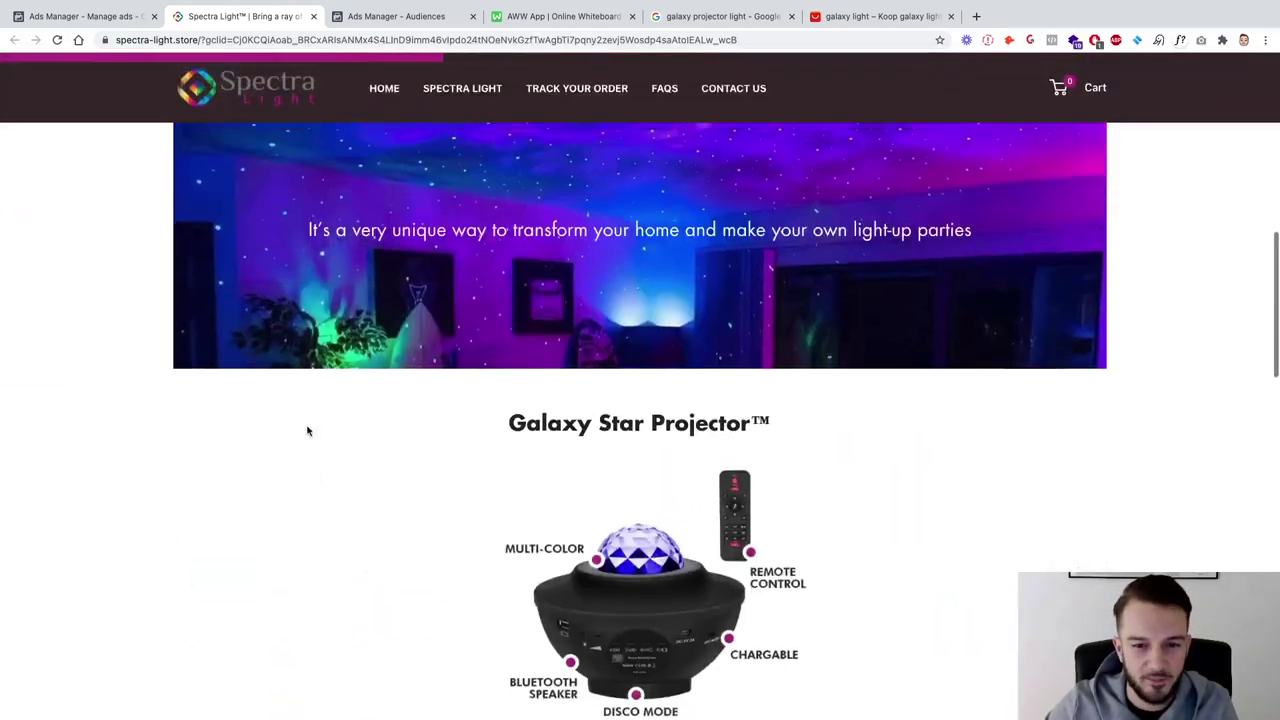
{"action": "scroll", "coordinate": [307, 430], "scroll_direction": "down", "scroll_amount": 2}
{"action": "scroll", "coordinate": [650, 330], "scroll_direction": "up", "scroll_amount": 1}
{"action": "left_click_drag", "start_coordinate": [748, 278], "coordinate": [712, 500]}
{"action": "left_click", "coordinate": [551, 240]}
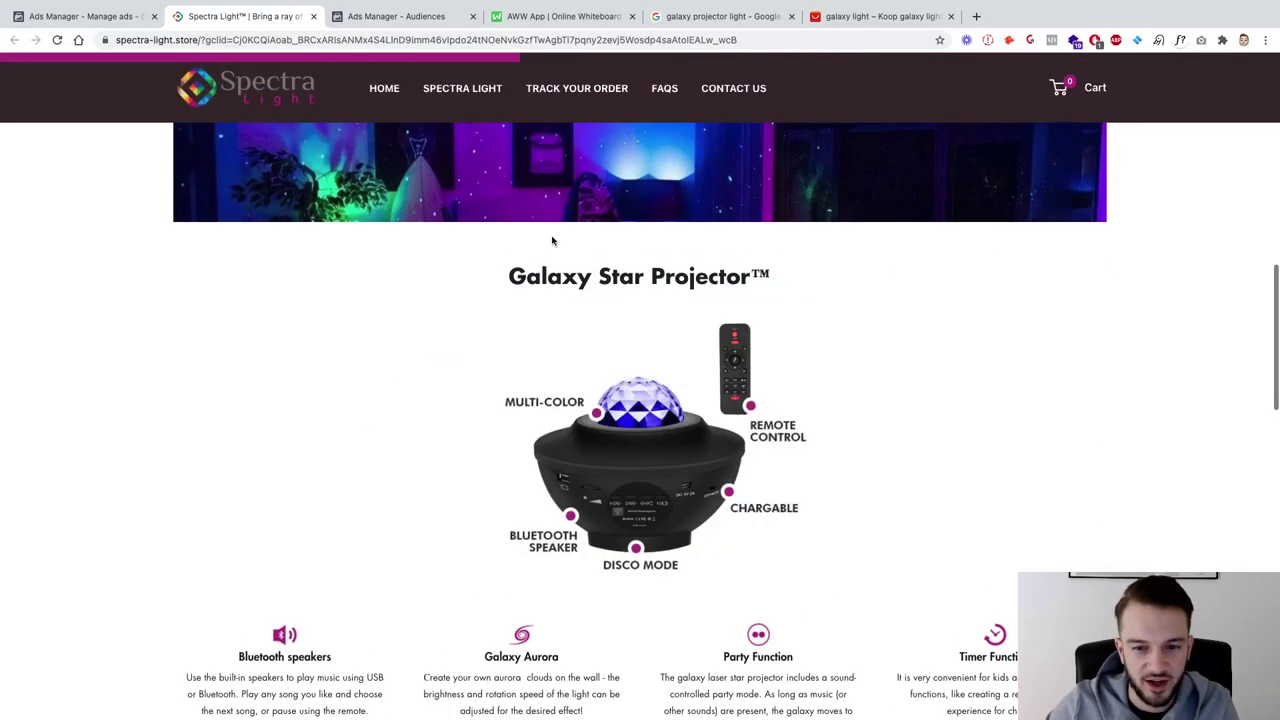
{"action": "scroll", "coordinate": [544, 380], "scroll_direction": "down", "scroll_amount": 1}
{"action": "scroll", "coordinate": [544, 380], "scroll_direction": "down", "scroll_amount": 2}
{"action": "scroll", "coordinate": [588, 272], "scroll_direction": "up", "scroll_amount": 1}
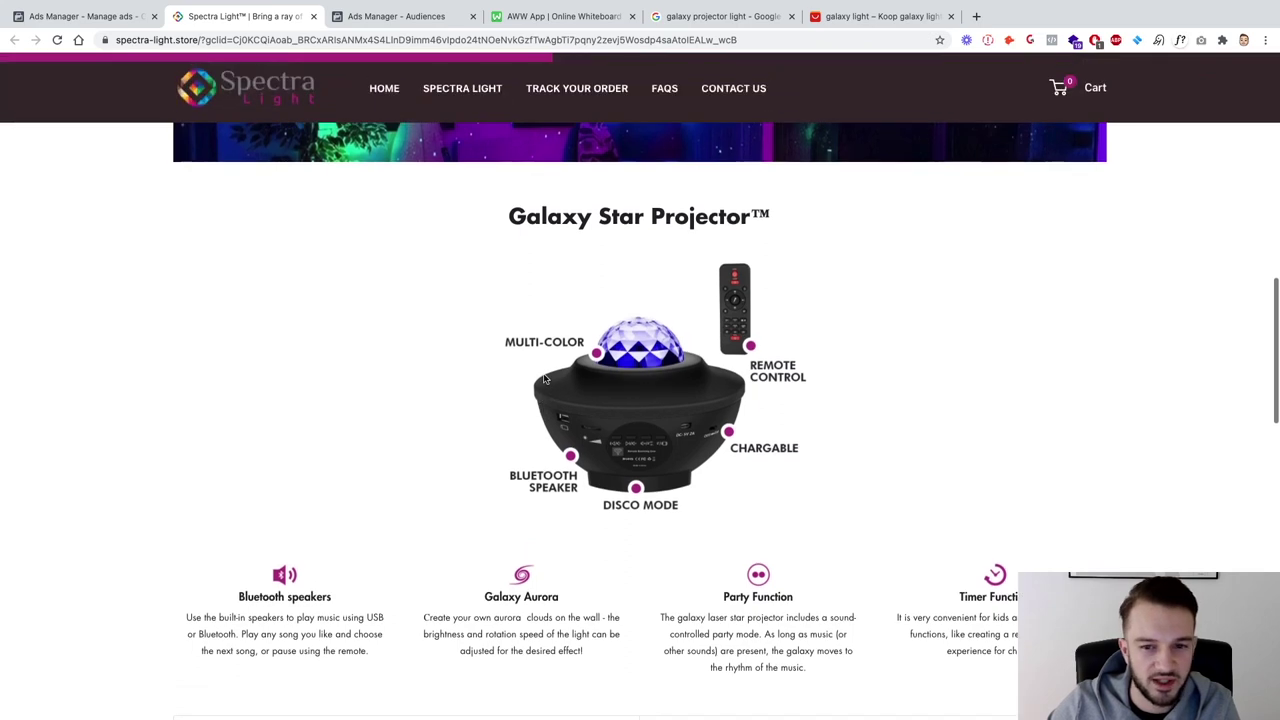
{"action": "scroll", "coordinate": [557, 363], "scroll_direction": "down", "scroll_amount": 5}
{"action": "scroll", "coordinate": [555, 355], "scroll_direction": "up", "scroll_amount": 10}
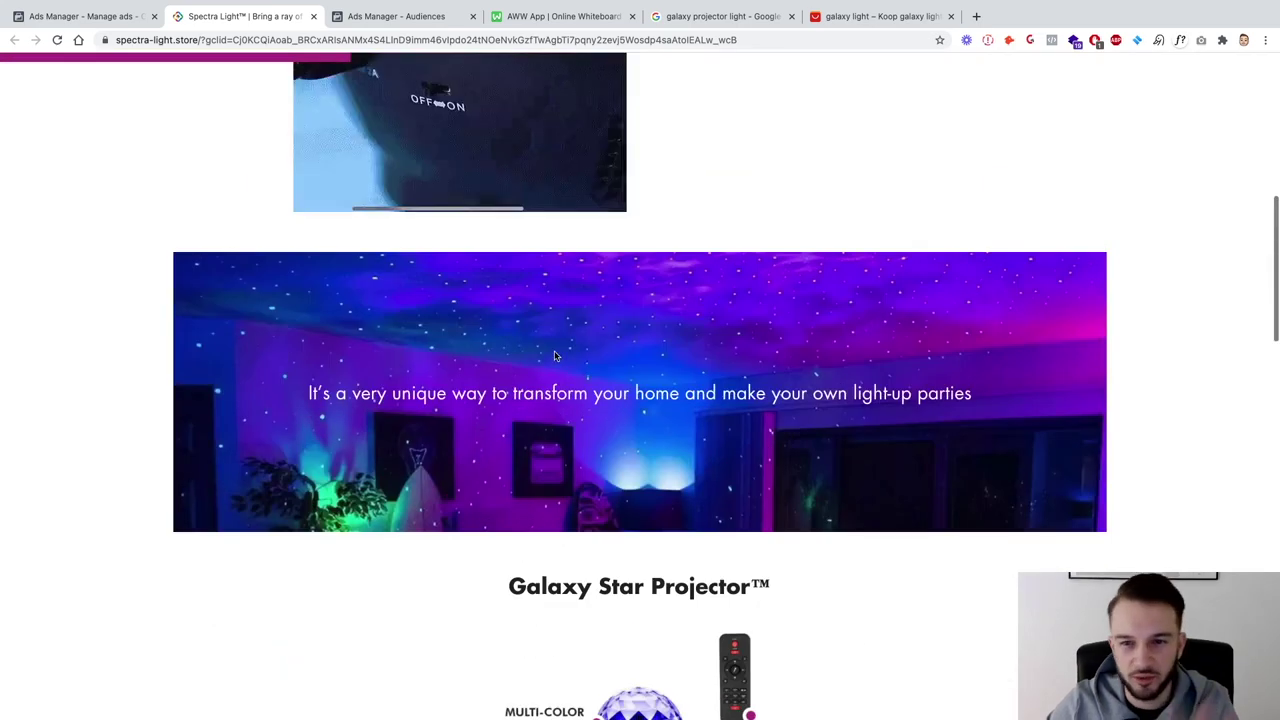
{"action": "scroll", "coordinate": [555, 354], "scroll_direction": "down", "scroll_amount": 2}
{"action": "scroll", "coordinate": [555, 354], "scroll_direction": "up", "scroll_amount": 8}
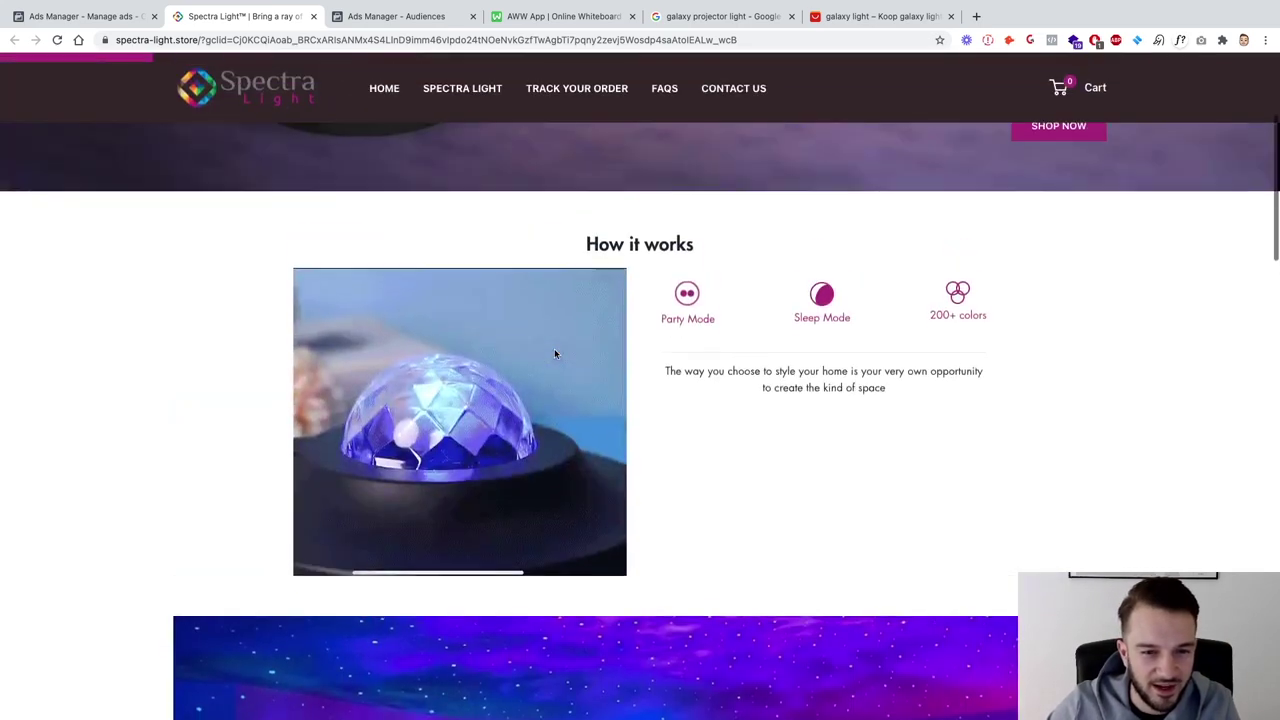
{"action": "scroll", "coordinate": [554, 348], "scroll_direction": "up", "scroll_amount": 4}
{"action": "scroll", "coordinate": [555, 352], "scroll_direction": "down", "scroll_amount": 20}
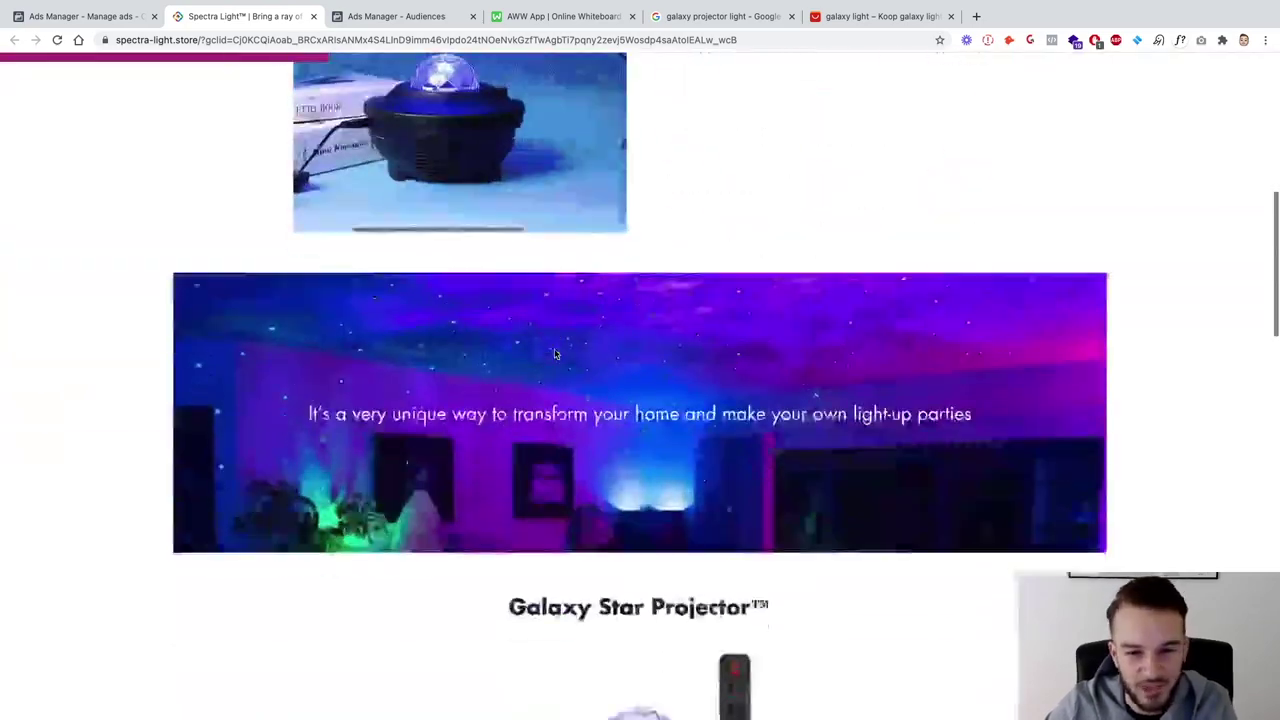
{"action": "scroll", "coordinate": [555, 355], "scroll_direction": "up", "scroll_amount": 3}
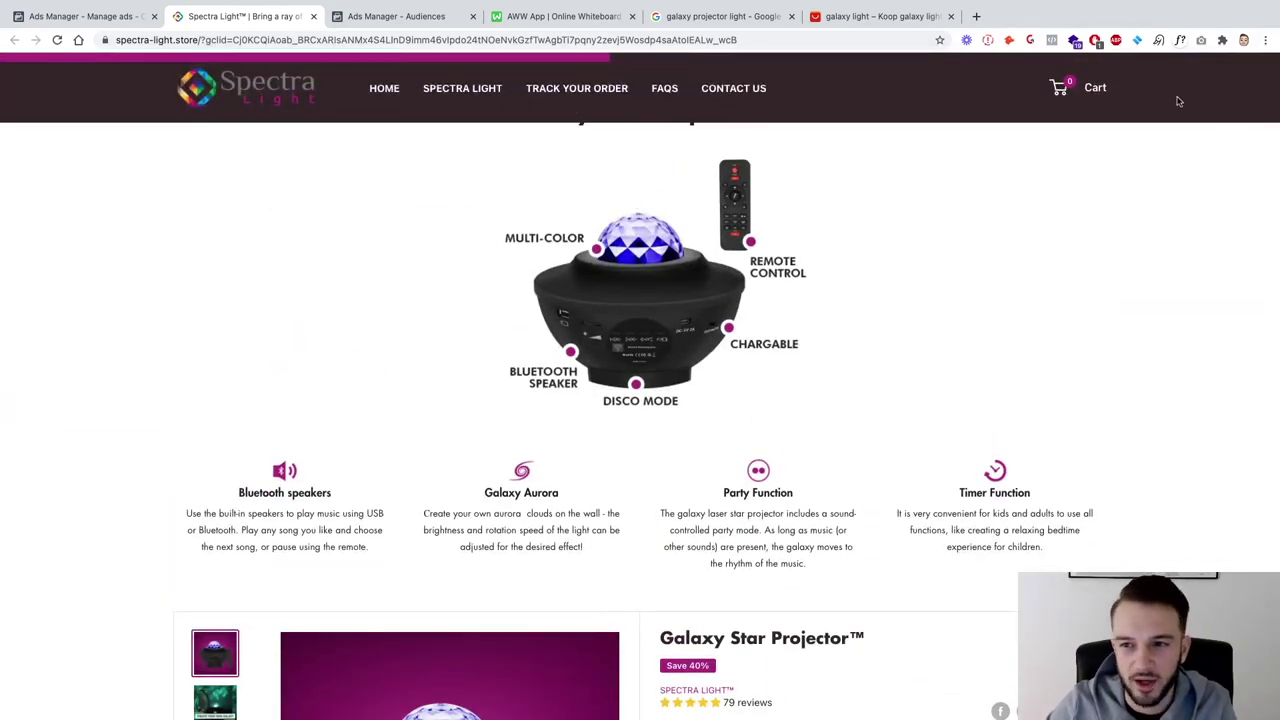
Turn off the active blocking extensions, including Adblock Plus, for spectra-light.store and reload the page
{"action": "left_click", "coordinate": [1095, 40]}
{"action": "left_click", "coordinate": [1020, 194]}
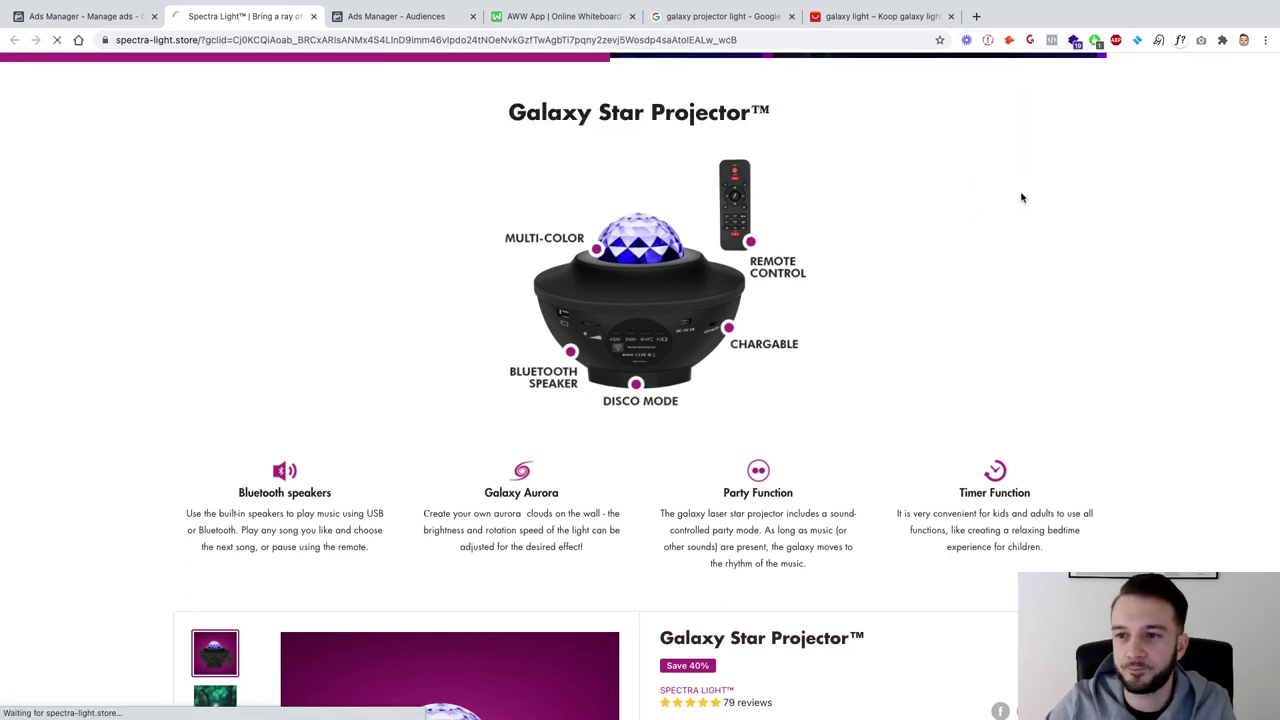
{"action": "left_click", "coordinate": [1116, 40]}
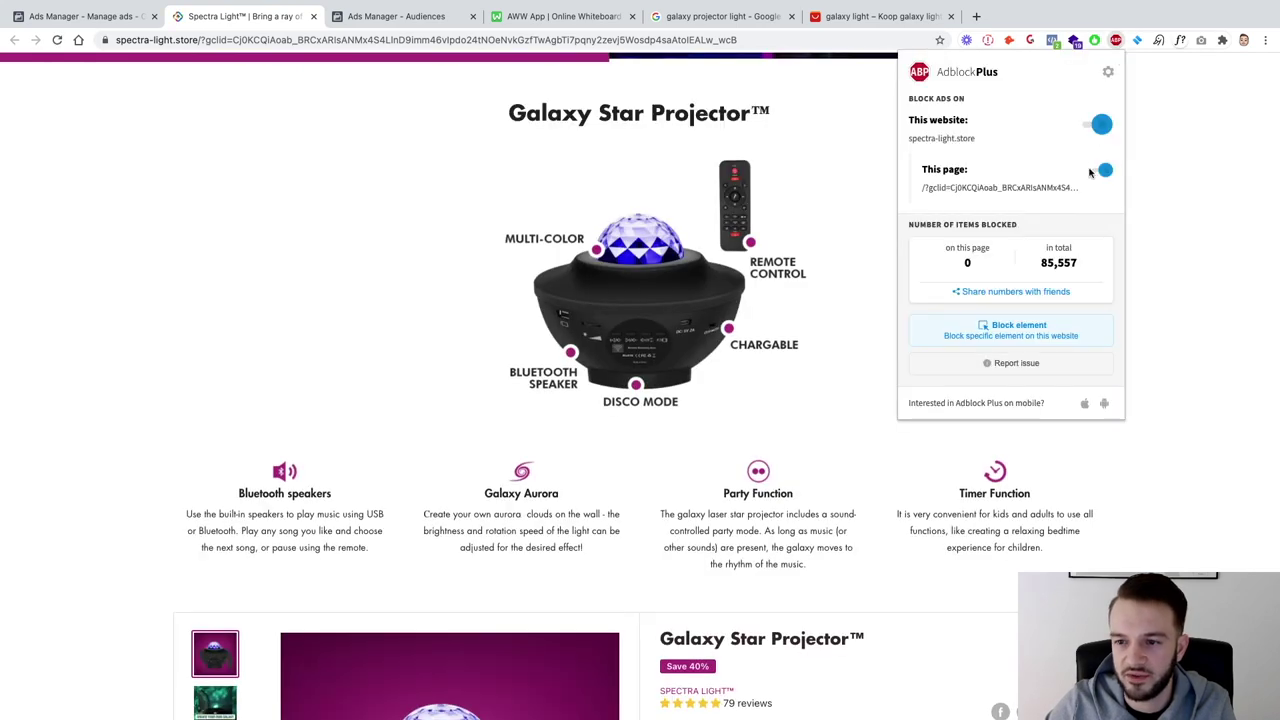
{"action": "left_click", "coordinate": [1100, 124]}
{"action": "left_click", "coordinate": [1011, 303]}
Inspect the Facebook pixel events on the Spectra Light homepage with Facebook Pixel Helper, and close its overview
{"action": "scroll", "coordinate": [860, 178], "scroll_direction": "up", "scroll_amount": 10}
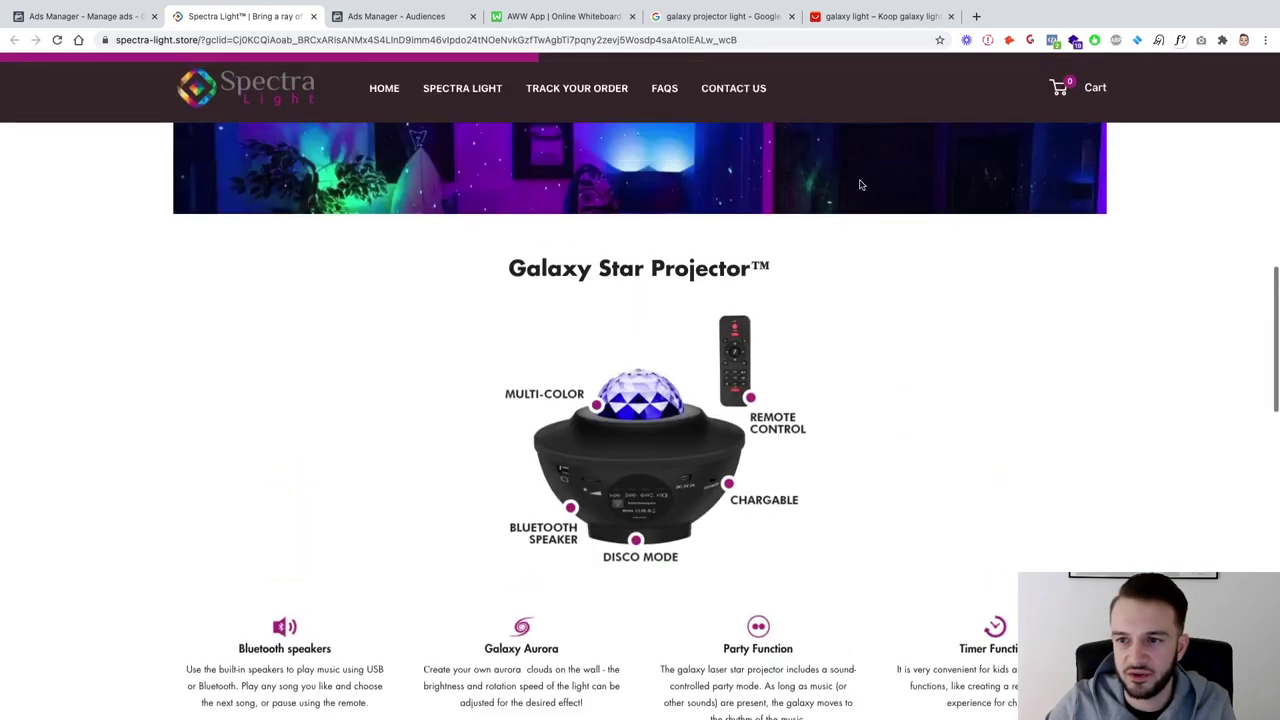
{"action": "left_click", "coordinate": [1053, 40]}
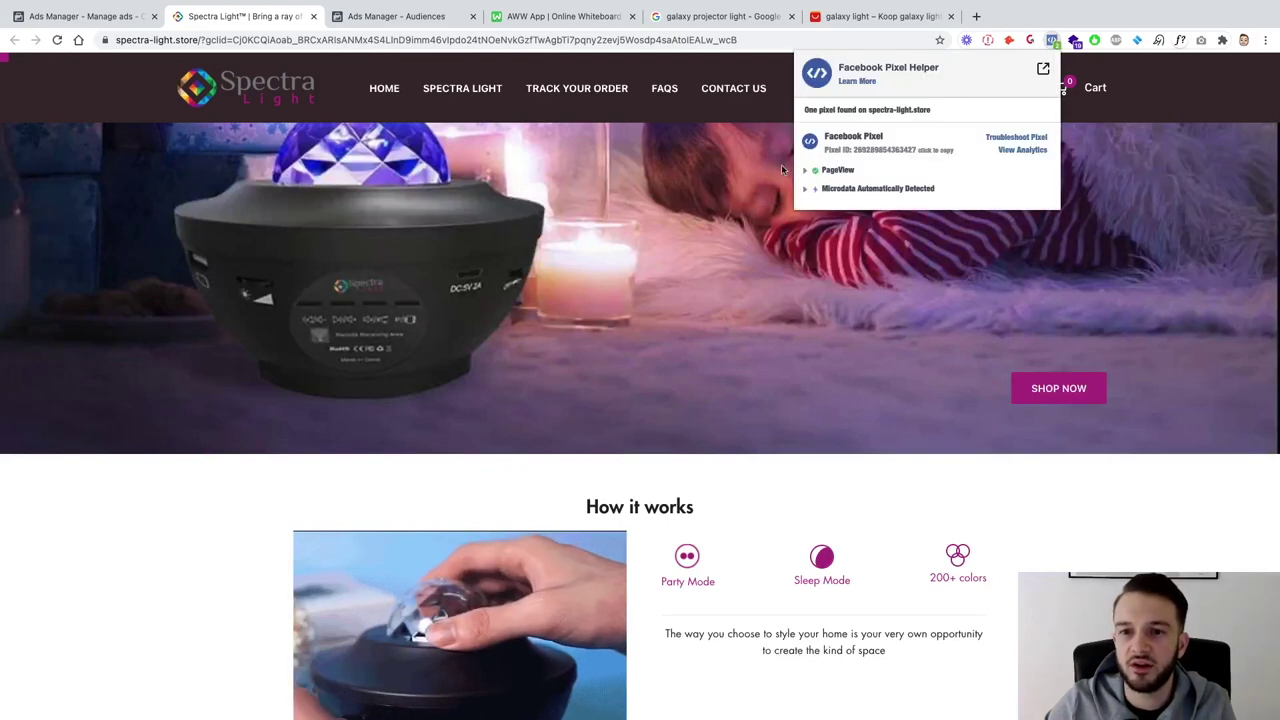
{"action": "left_click", "coordinate": [249, 467]}
{"action": "scroll", "coordinate": [249, 463], "scroll_direction": "down", "scroll_amount": 5}
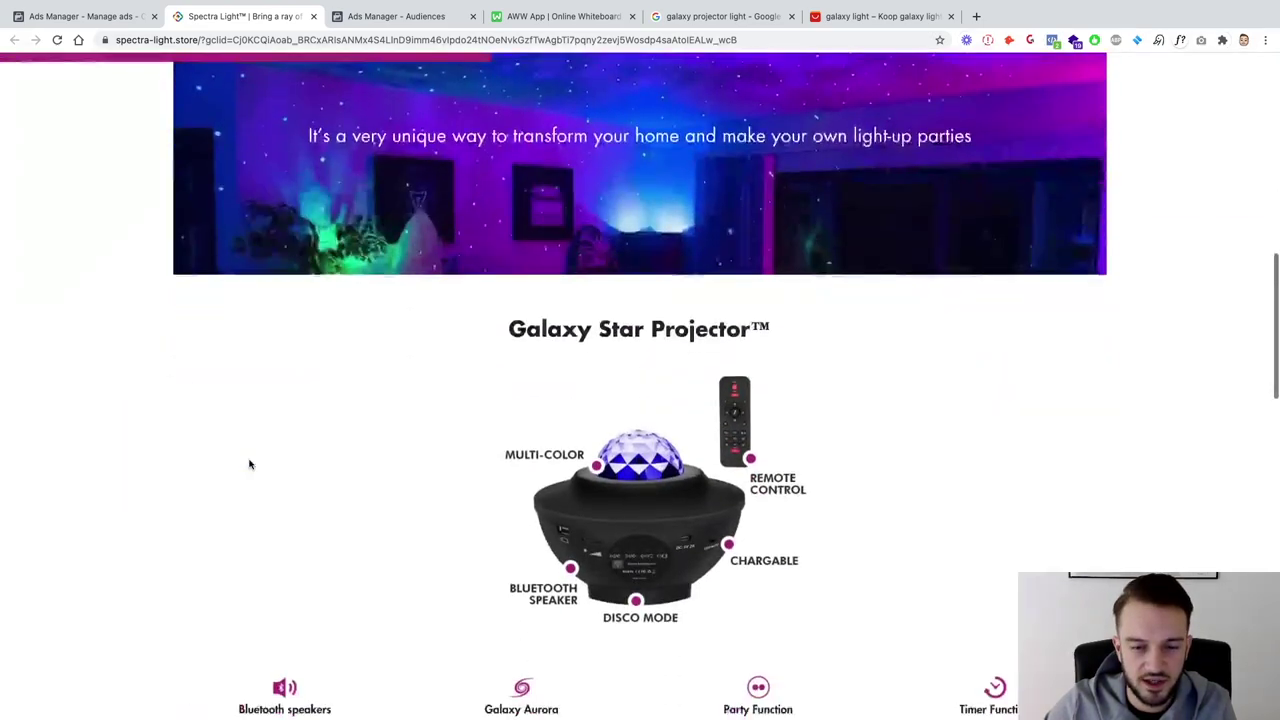
{"action": "scroll", "coordinate": [249, 463], "scroll_direction": "up", "scroll_amount": 3}
On the AWW whiteboard, accentuate the ad arrow's head and handwrite LP/WP, VC, ATC and IC above the first four funnel boxes
{"action": "left_click", "coordinate": [560, 16]}
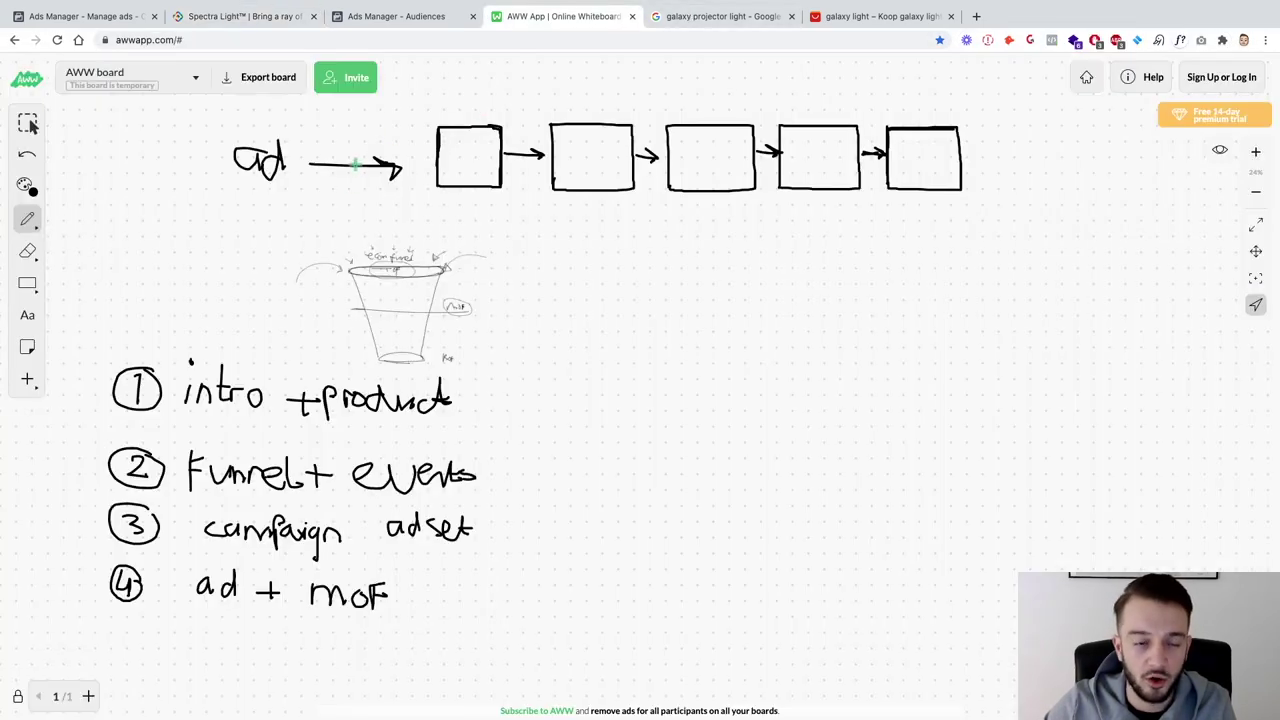
{"action": "mouse_move", "coordinate": [360, 160]}
{"action": "left_mouse_down"}
{"action": "mouse_move", "coordinate": [371, 171]}
{"action": "mouse_move", "coordinate": [368, 155]}
{"action": "left_mouse_up"}
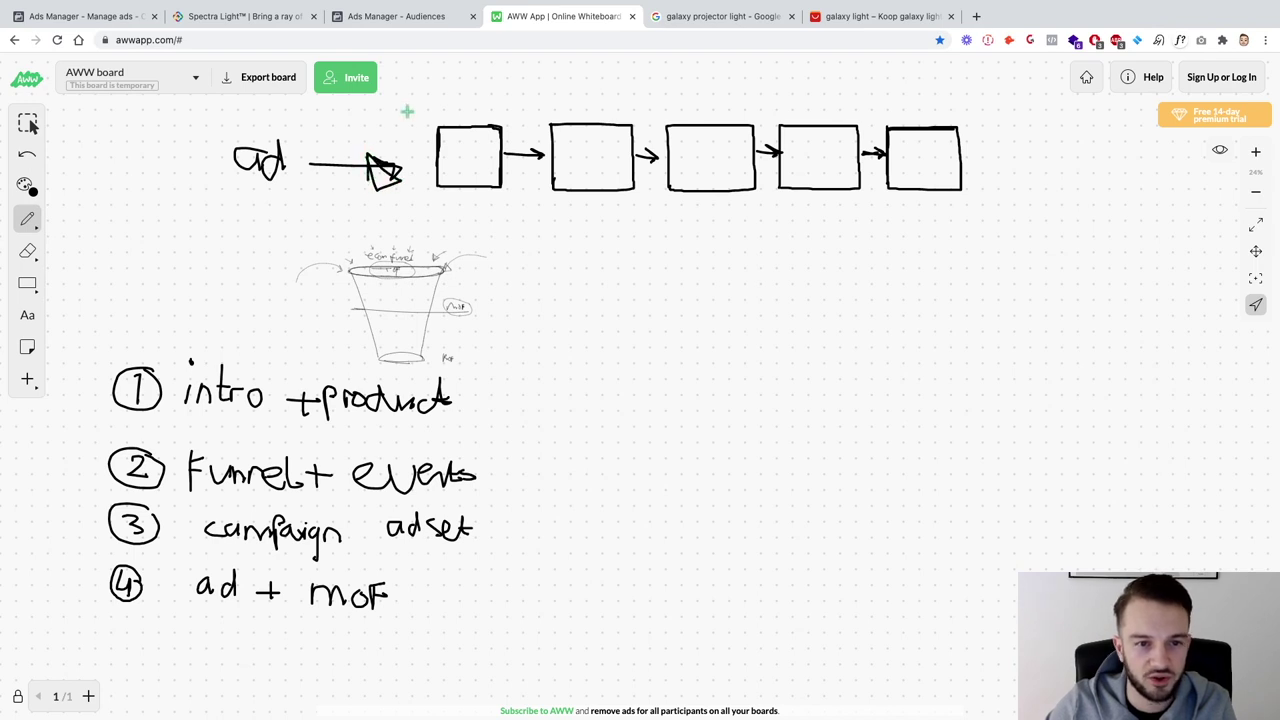
{"action": "mouse_move", "coordinate": [437, 88]}
{"action": "left_mouse_down"}
{"action": "mouse_move", "coordinate": [437, 106]}
{"action": "mouse_move", "coordinate": [500, 92]}
{"action": "mouse_move", "coordinate": [503, 108]}
{"action": "mouse_move", "coordinate": [496, 100]}
{"action": "left_mouse_up"}
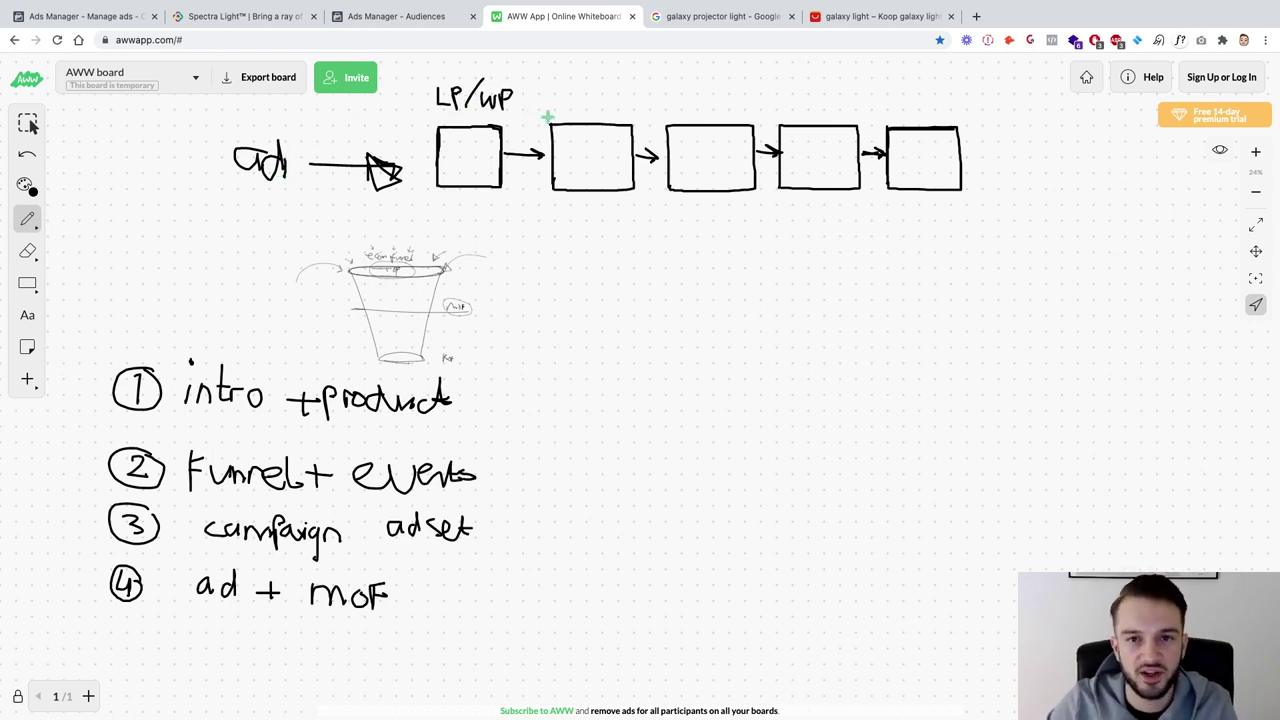
{"action": "mouse_move", "coordinate": [562, 88]}
{"action": "left_mouse_down"}
{"action": "mouse_move", "coordinate": [569, 106]}
{"action": "mouse_move", "coordinate": [581, 88]}
{"action": "mouse_move", "coordinate": [597, 106]}
{"action": "left_mouse_up"}
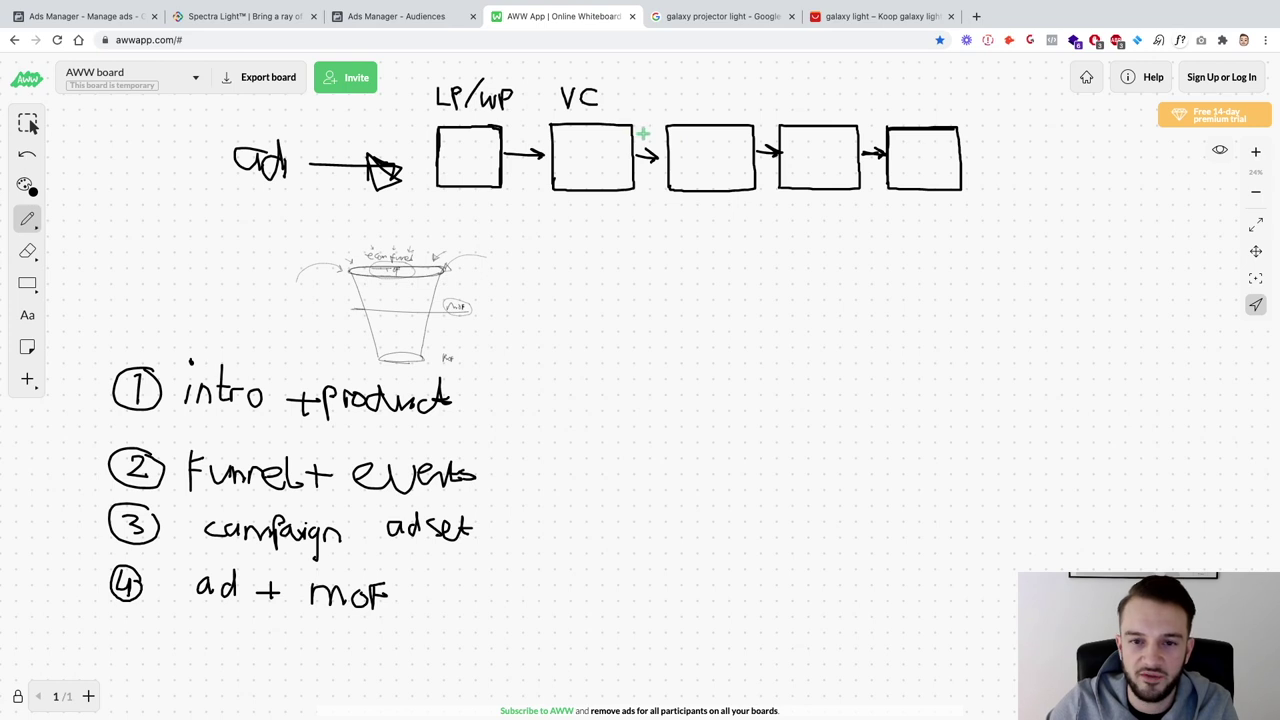
{"action": "left_click_drag", "start_coordinate": [675, 108], "coordinate": [691, 108]}
{"action": "mouse_move", "coordinate": [676, 100]}
{"action": "left_mouse_down"}
{"action": "mouse_move", "coordinate": [712, 88]}
{"action": "mouse_move", "coordinate": [700, 108]}
{"action": "mouse_move", "coordinate": [735, 108]}
{"action": "left_mouse_up"}
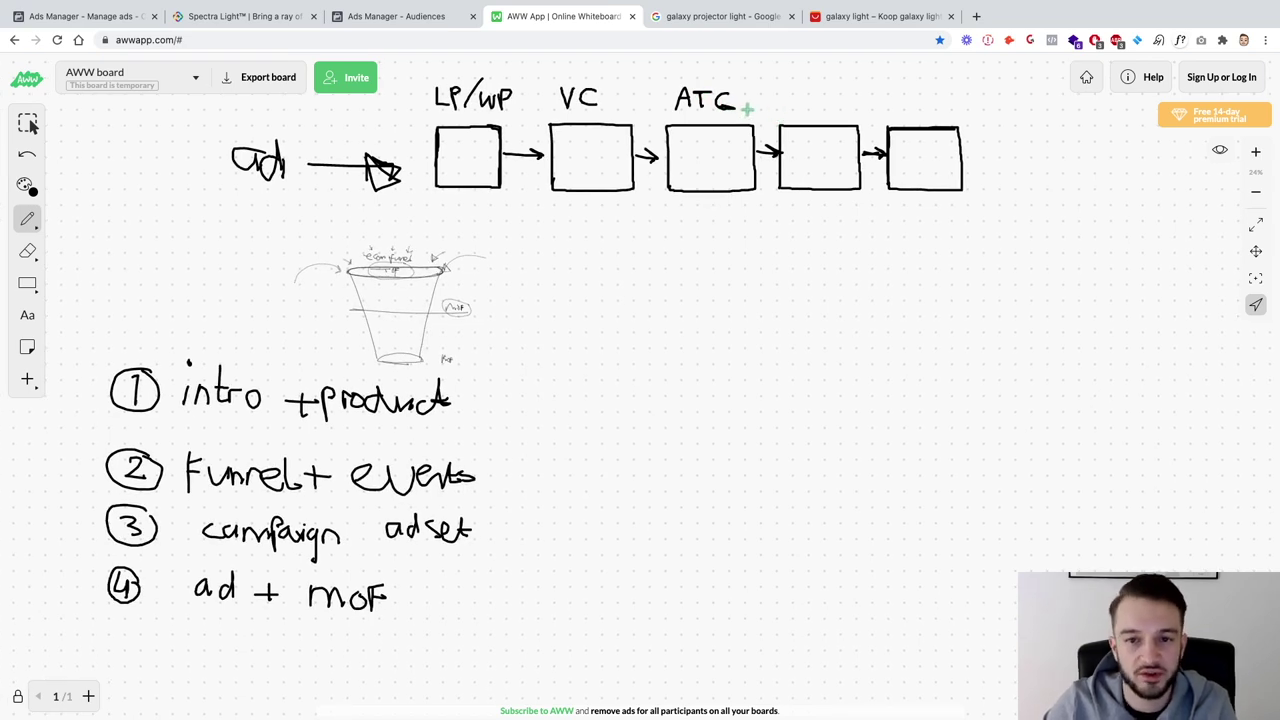
{"action": "mouse_move", "coordinate": [801, 84]}
{"action": "left_mouse_down"}
{"action": "mouse_move", "coordinate": [800, 101]}
{"action": "mouse_move", "coordinate": [828, 86]}
{"action": "mouse_move", "coordinate": [832, 104]}
{"action": "left_mouse_up"}
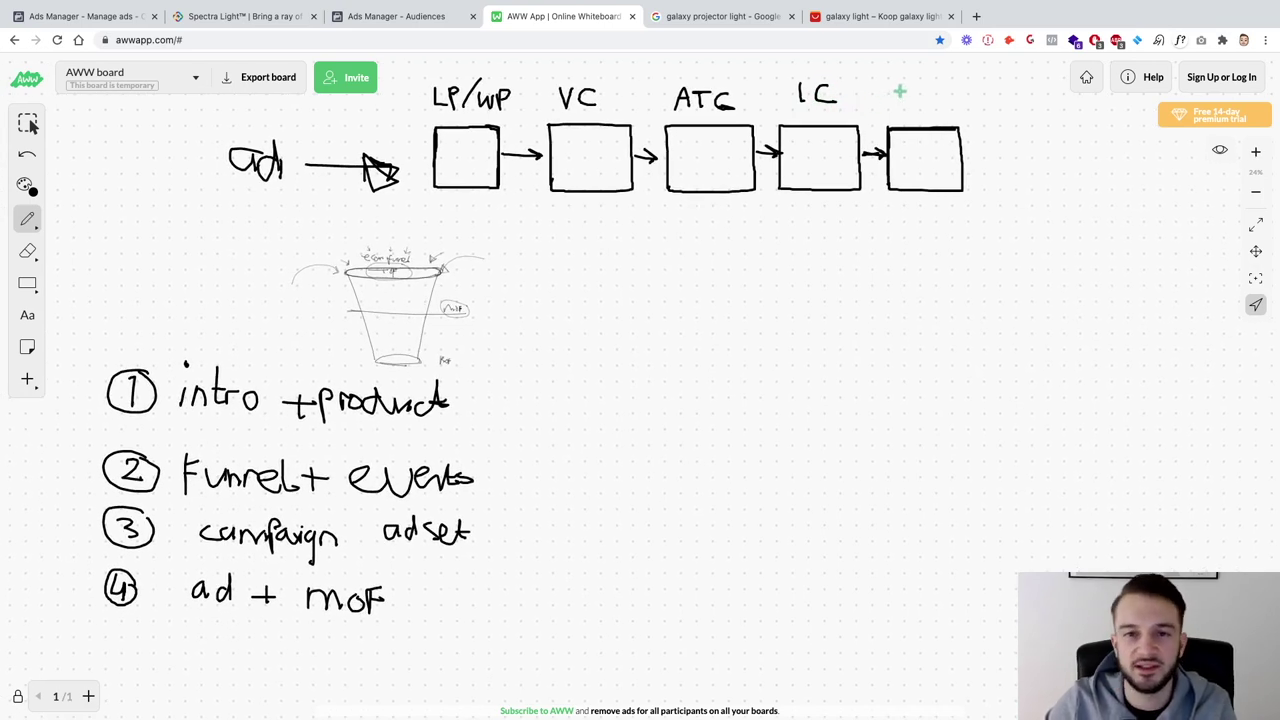
Label the fifth funnel box PUR, and extend the row with an arrow to a sixth box labelled PCV/ROAS
{"action": "mouse_move", "coordinate": [894, 87]}
{"action": "left_mouse_down"}
{"action": "mouse_move", "coordinate": [894, 116]}
{"action": "mouse_move", "coordinate": [918, 96]}
{"action": "mouse_move", "coordinate": [970, 157]}
{"action": "mouse_move", "coordinate": [1012, 157]}
{"action": "mouse_move", "coordinate": [1012, 130]}
{"action": "mouse_move", "coordinate": [1084, 127]}
{"action": "mouse_move", "coordinate": [1088, 188]}
{"action": "left_mouse_up"}
{"action": "left_click_drag", "start_coordinate": [1088, 188], "coordinate": [1013, 190]}
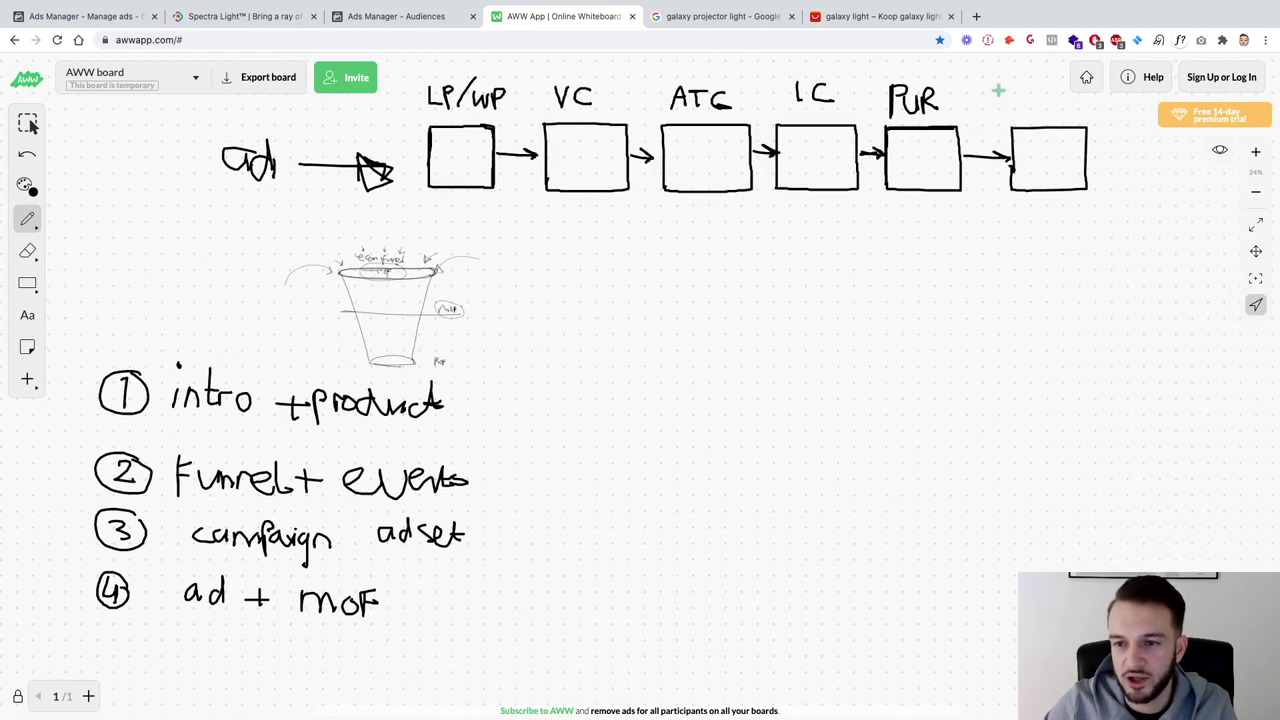
{"action": "mouse_move", "coordinate": [998, 84]}
{"action": "left_mouse_down"}
{"action": "mouse_move", "coordinate": [999, 110]}
{"action": "mouse_move", "coordinate": [1012, 96]}
{"action": "mouse_move", "coordinate": [1030, 106]}
{"action": "mouse_move", "coordinate": [1040, 86]}
{"action": "left_mouse_up"}
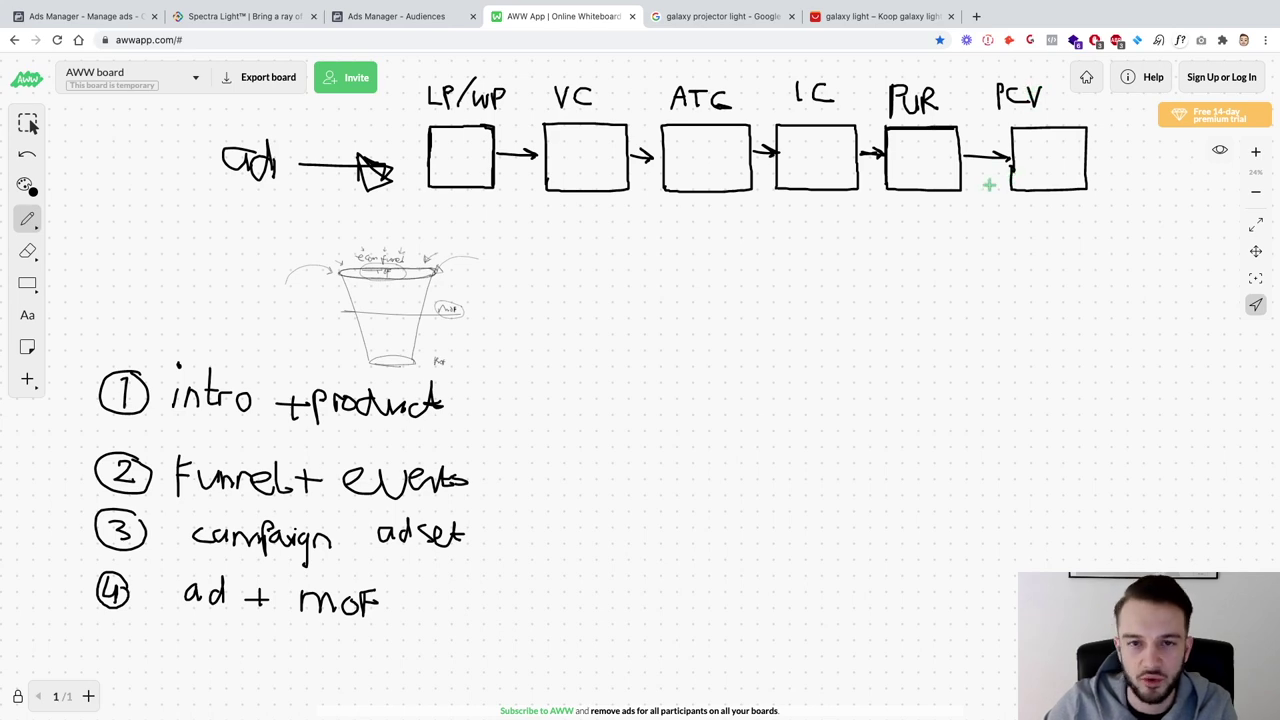
{"action": "scroll", "coordinate": [989, 185], "scroll_direction": "down", "scroll_amount": 2}
{"action": "mouse_move", "coordinate": [1050, 90]}
{"action": "left_mouse_down"}
{"action": "mouse_move", "coordinate": [1043, 120]}
{"action": "mouse_move", "coordinate": [1066, 124]}
{"action": "mouse_move", "coordinate": [1080, 108]}
{"action": "mouse_move", "coordinate": [1098, 126]}
{"action": "left_mouse_up"}
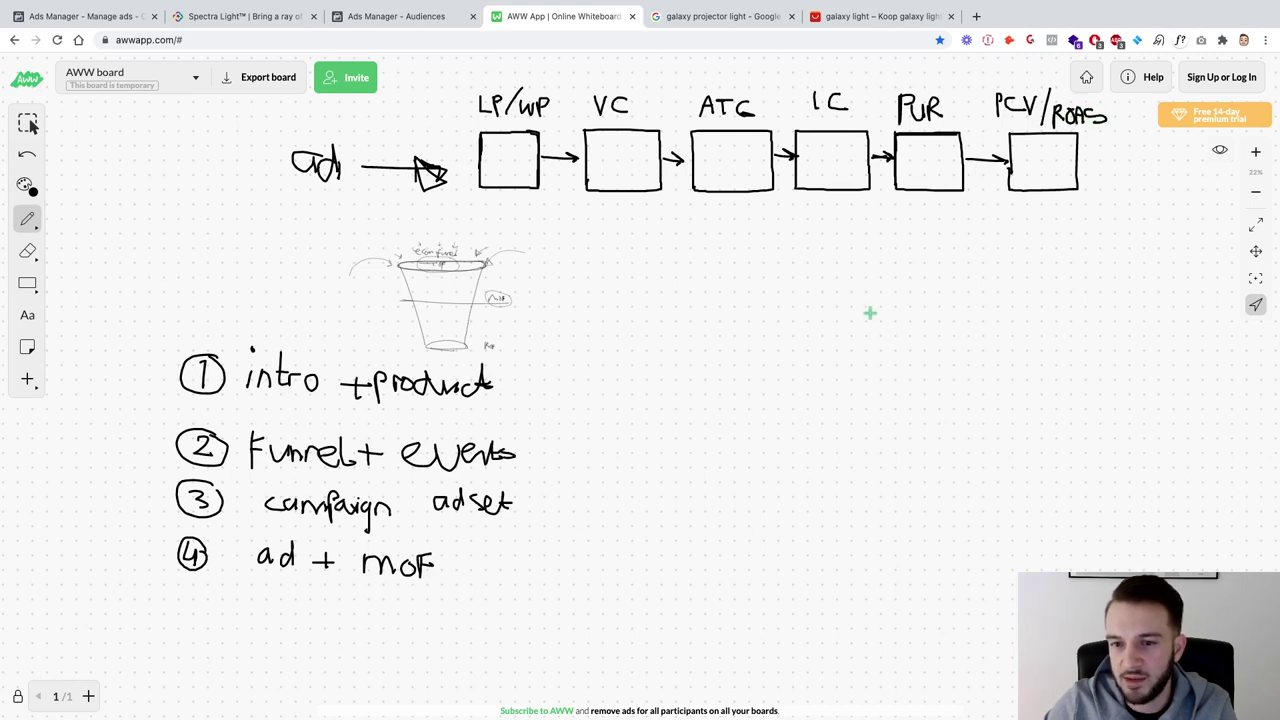
Handwrite a column with €50, €100 and 1 below the ATC box
{"action": "mouse_move", "coordinate": [683, 257]}
{"action": "left_mouse_down"}
{"action": "mouse_move", "coordinate": [674, 268]}
{"action": "mouse_move", "coordinate": [716, 258]}
{"action": "mouse_move", "coordinate": [712, 276]}
{"action": "mouse_move", "coordinate": [719, 258]}
{"action": "mouse_move", "coordinate": [737, 258]}
{"action": "left_mouse_up"}
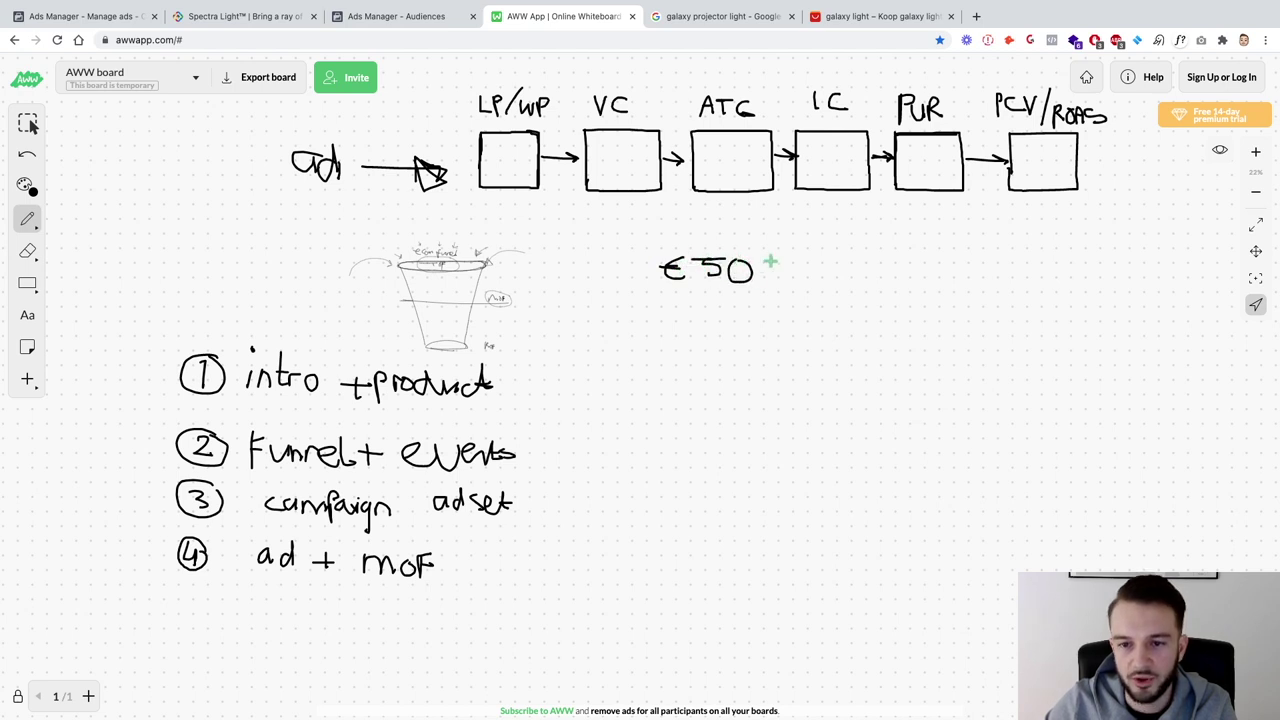
{"action": "left_click_drag", "start_coordinate": [681, 309], "coordinate": [680, 320]}
{"action": "mouse_move", "coordinate": [689, 306]}
{"action": "left_mouse_down"}
{"action": "mouse_move", "coordinate": [690, 325]}
{"action": "mouse_move", "coordinate": [716, 310]}
{"action": "left_mouse_up"}
{"action": "mouse_move", "coordinate": [737, 302]}
{"action": "left_mouse_down"}
{"action": "mouse_move", "coordinate": [729, 318]}
{"action": "mouse_move", "coordinate": [735, 303]}
{"action": "left_mouse_up"}
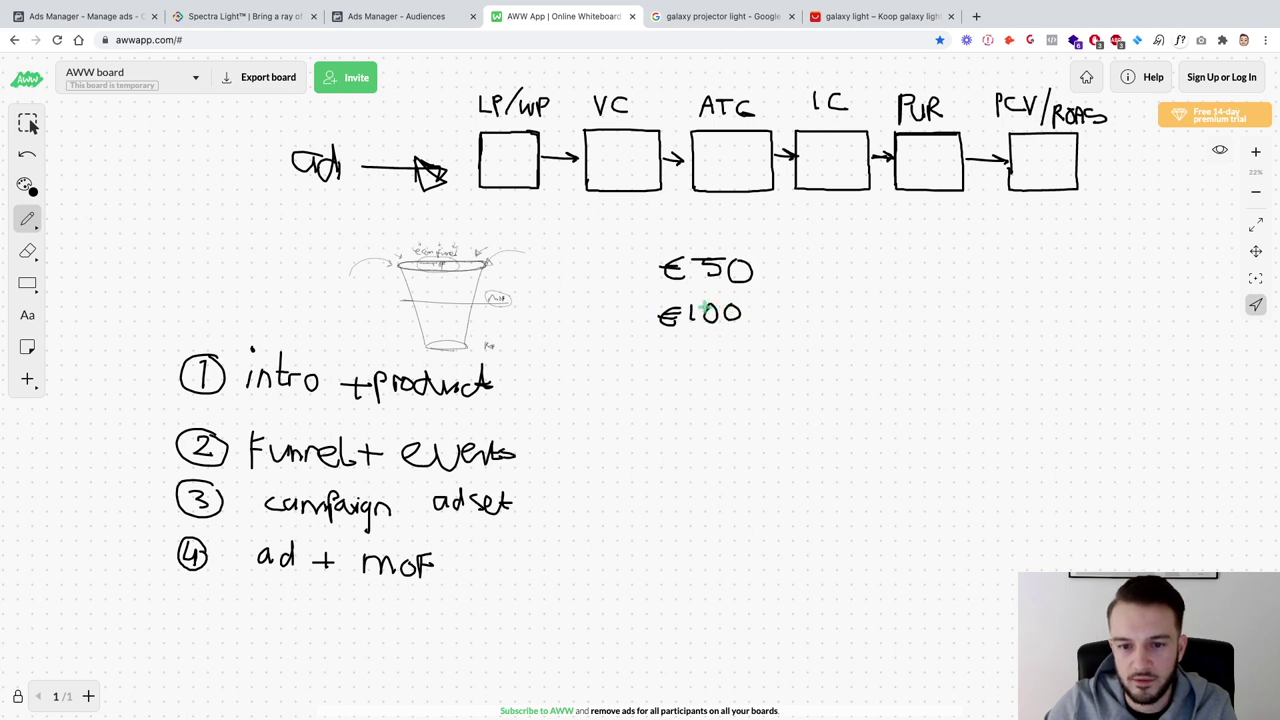
{"action": "left_click_drag", "start_coordinate": [689, 346], "coordinate": [722, 363]}
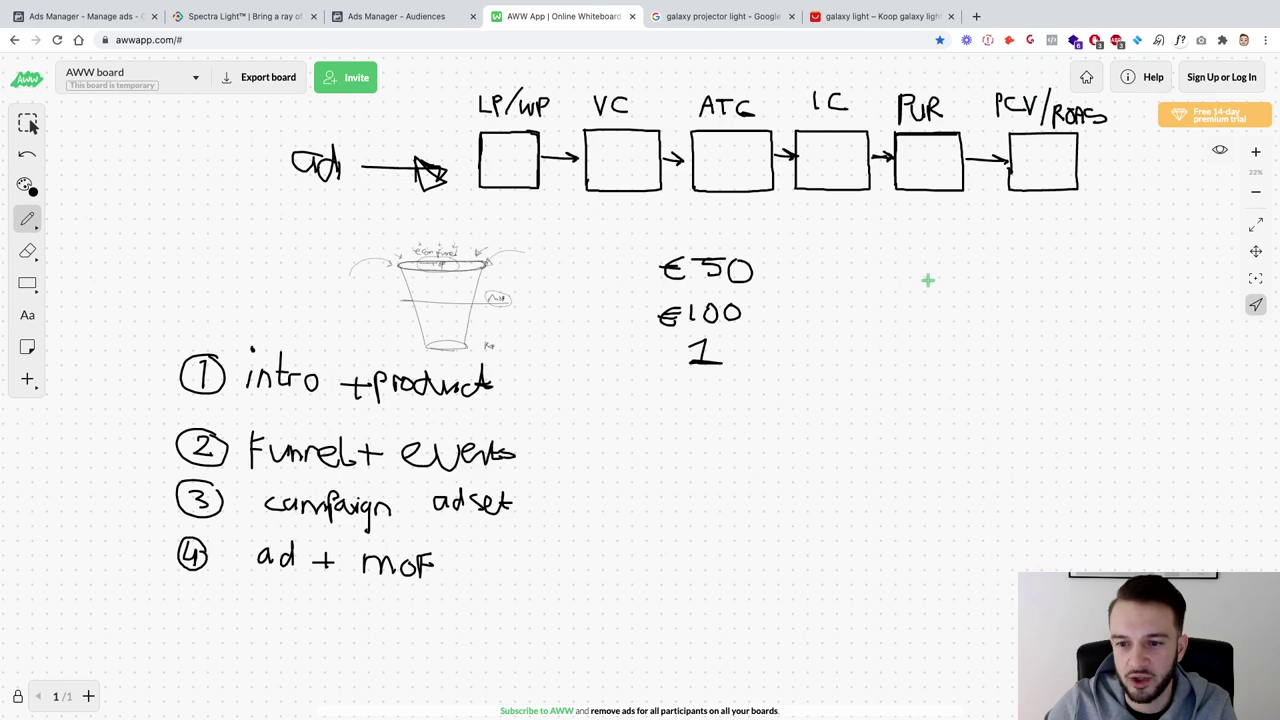
Handwrite €100 with a 2 beneath it below the PUR box, beside the first column of figures
{"action": "mouse_move", "coordinate": [927, 281]}
{"action": "left_mouse_down"}
{"action": "mouse_move", "coordinate": [900, 304]}
{"action": "mouse_move", "coordinate": [967, 283]}
{"action": "left_mouse_up"}
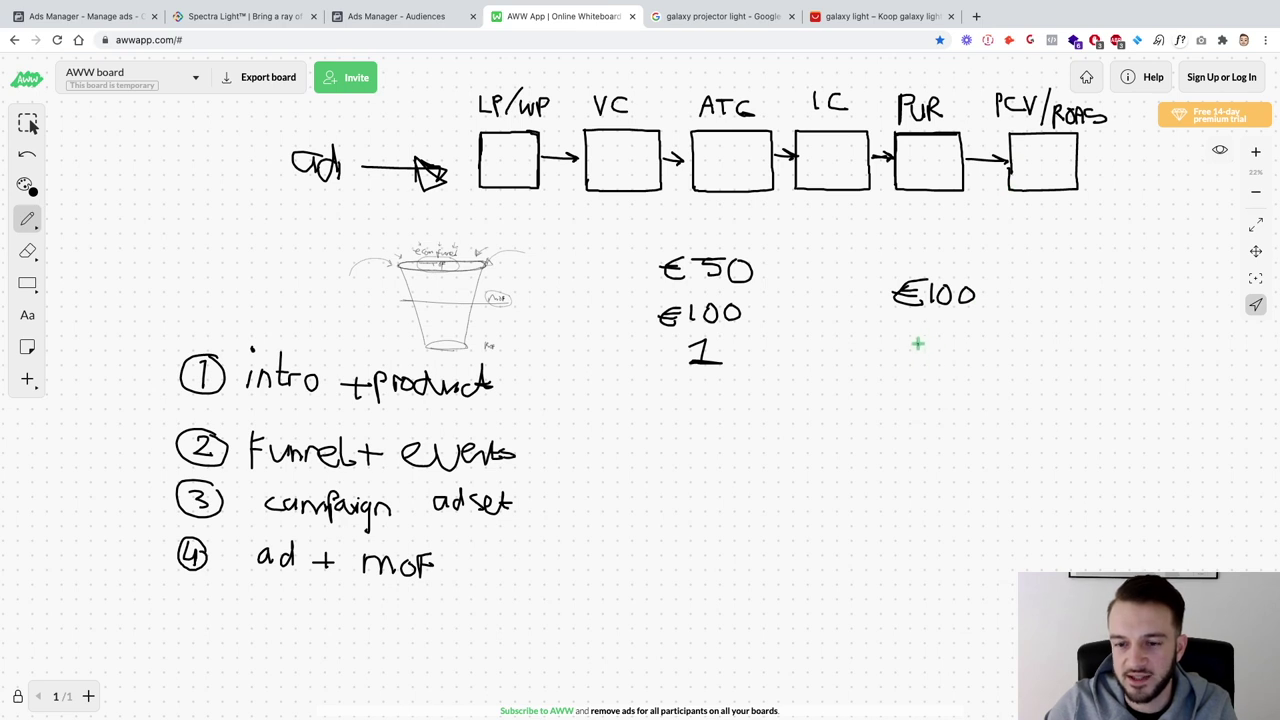
{"action": "mouse_move", "coordinate": [917, 343]}
{"action": "left_mouse_down"}
{"action": "mouse_move", "coordinate": [910, 364]}
{"action": "mouse_move", "coordinate": [946, 364]}
{"action": "left_mouse_up"}
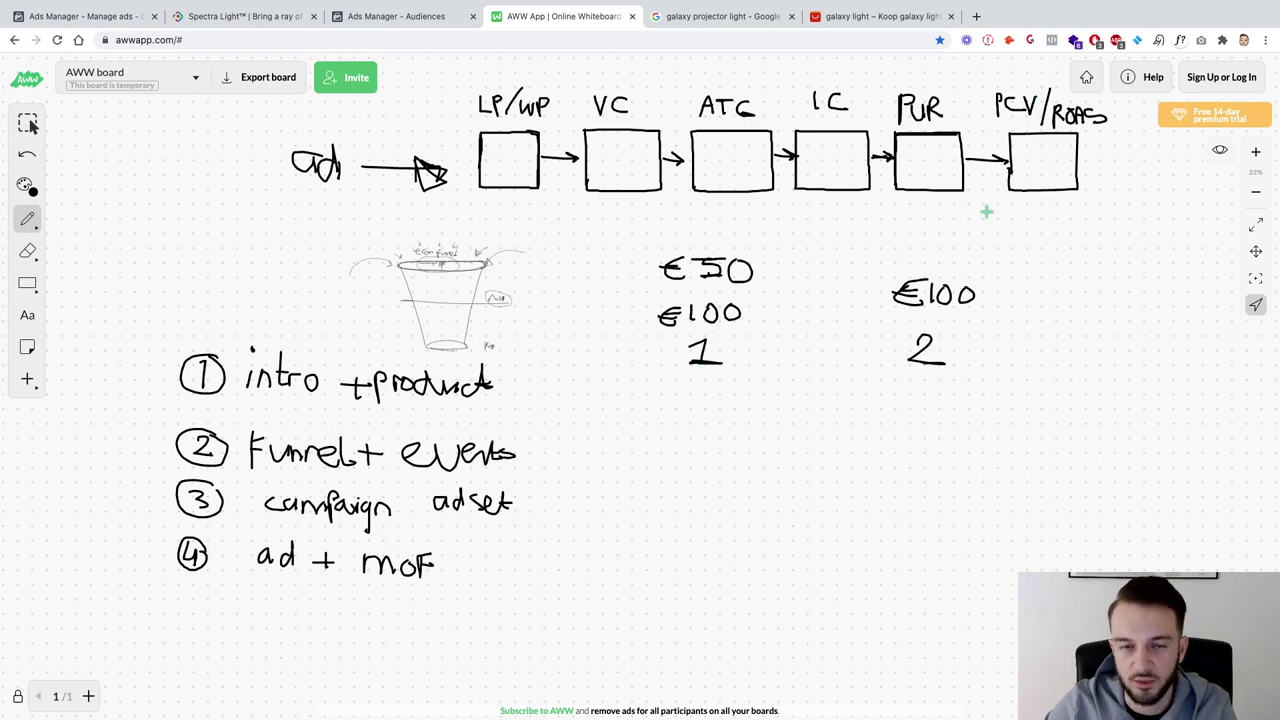
{"action": "scroll", "coordinate": [866, 339], "scroll_direction": "down", "scroll_amount": 2}
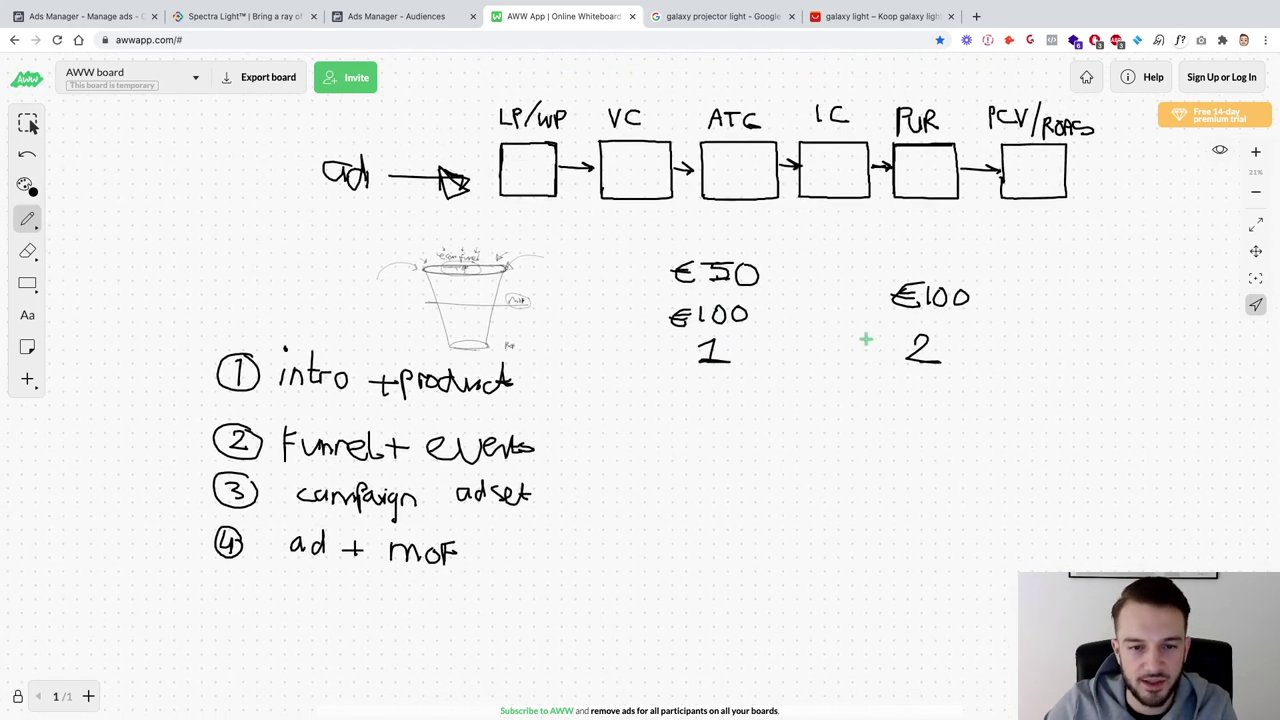